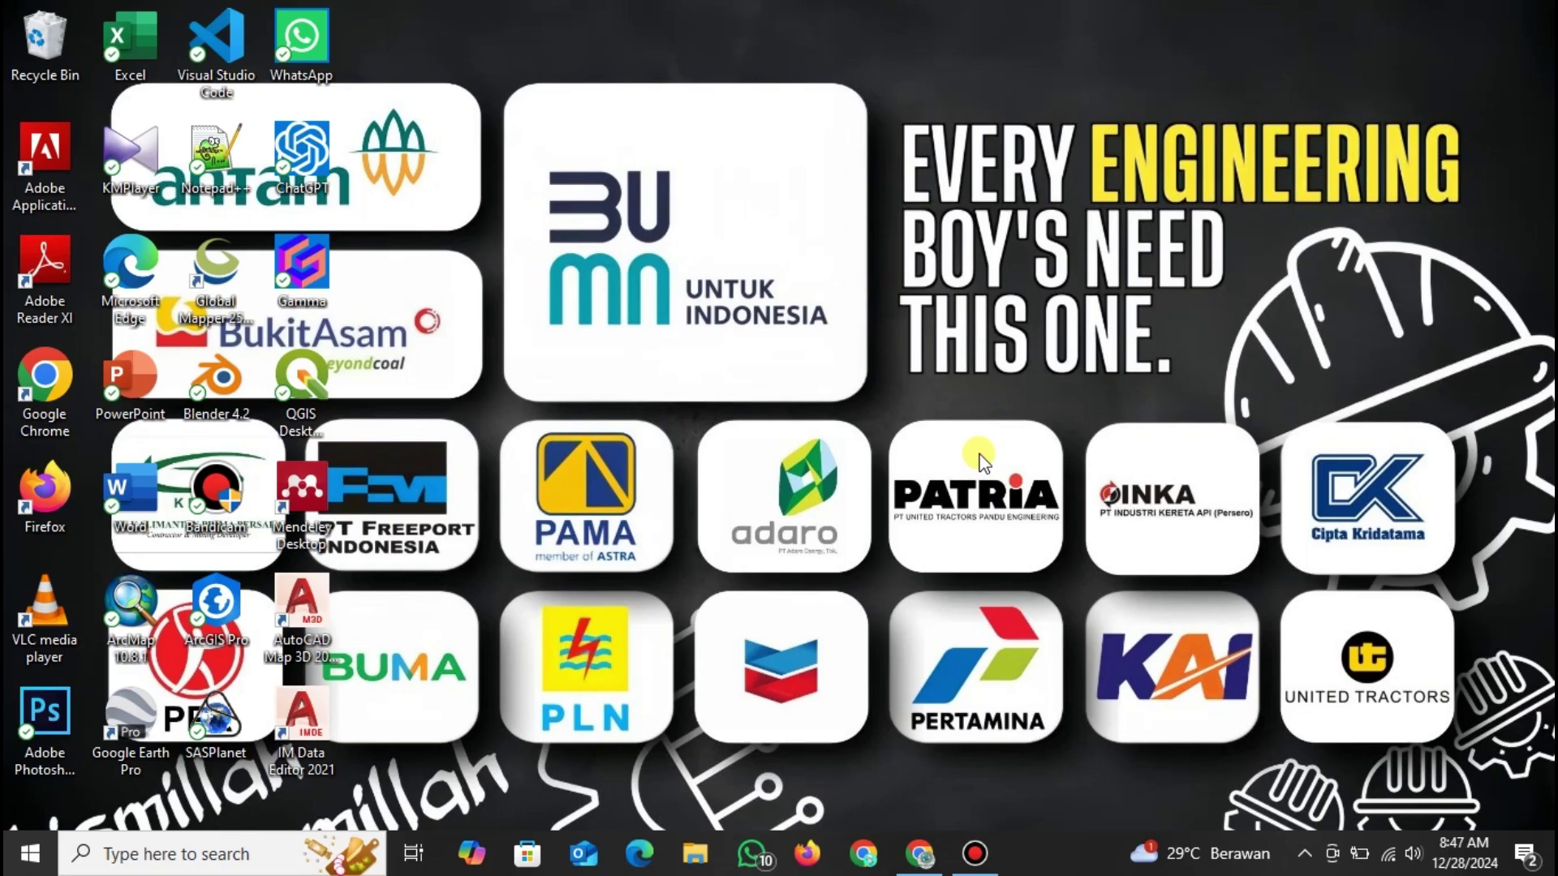
# In Chrome, search Google for 'eo browser' and open the Sentinel Hub EO Browser result.
pyautogui.click(919, 852)
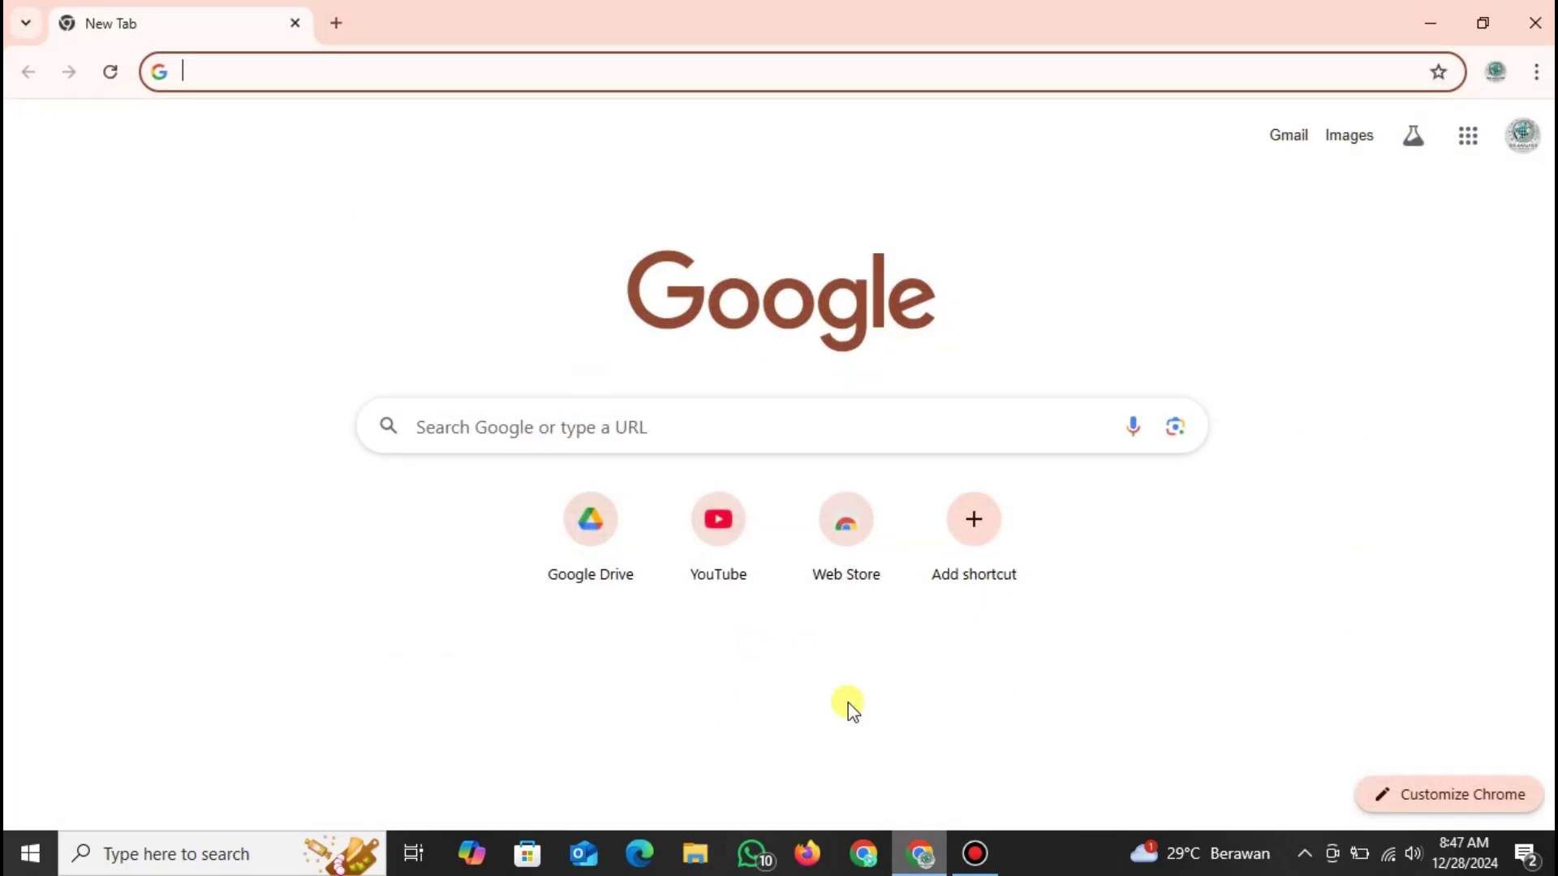
pyautogui.click(347, 65)
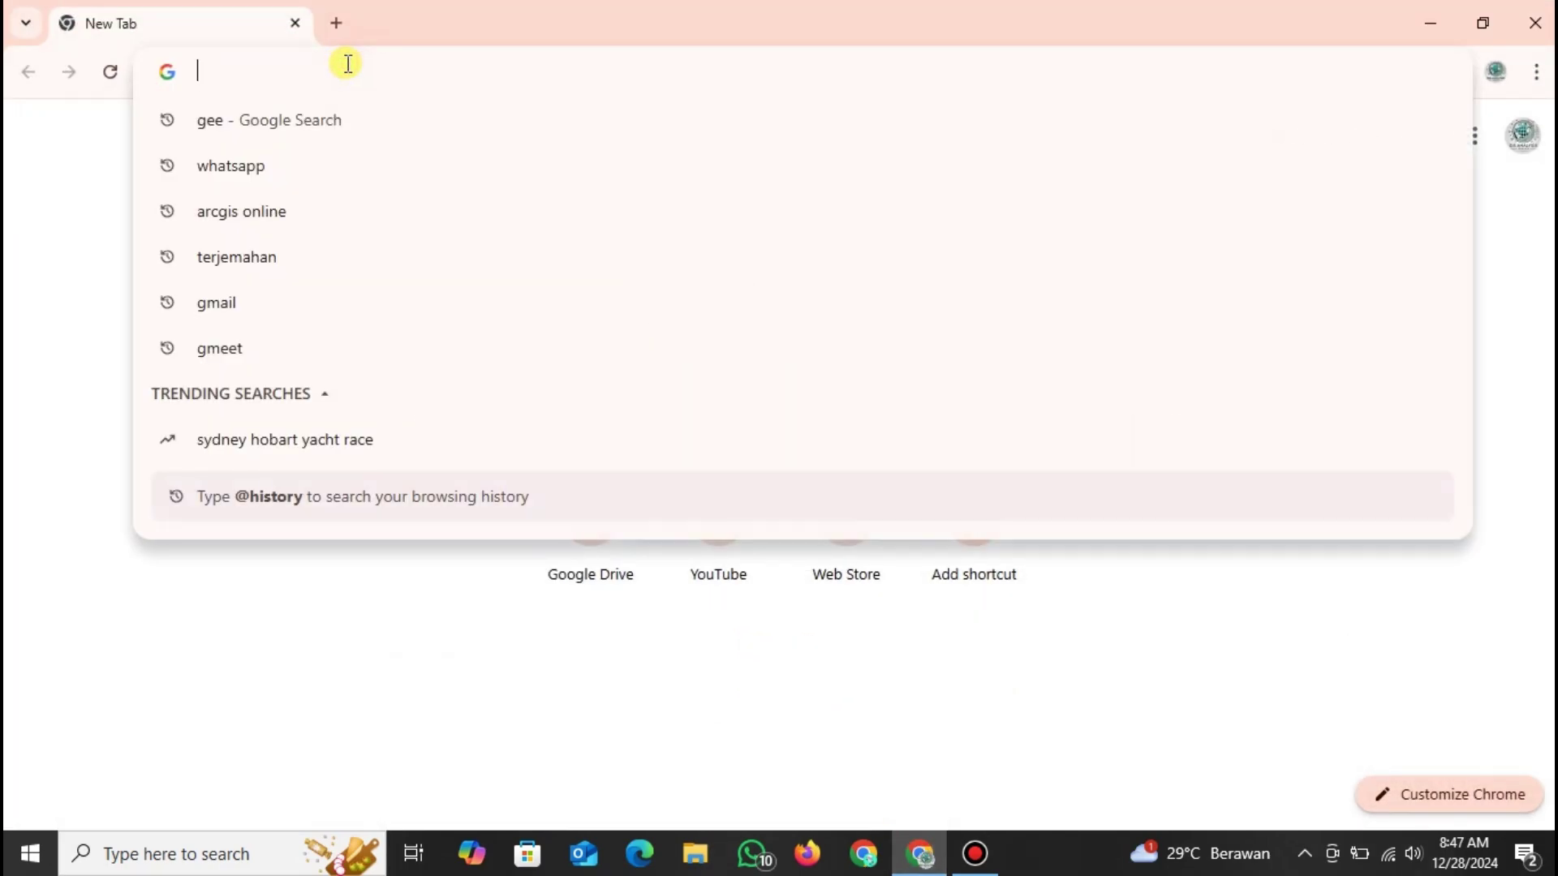
pyautogui.write('e')
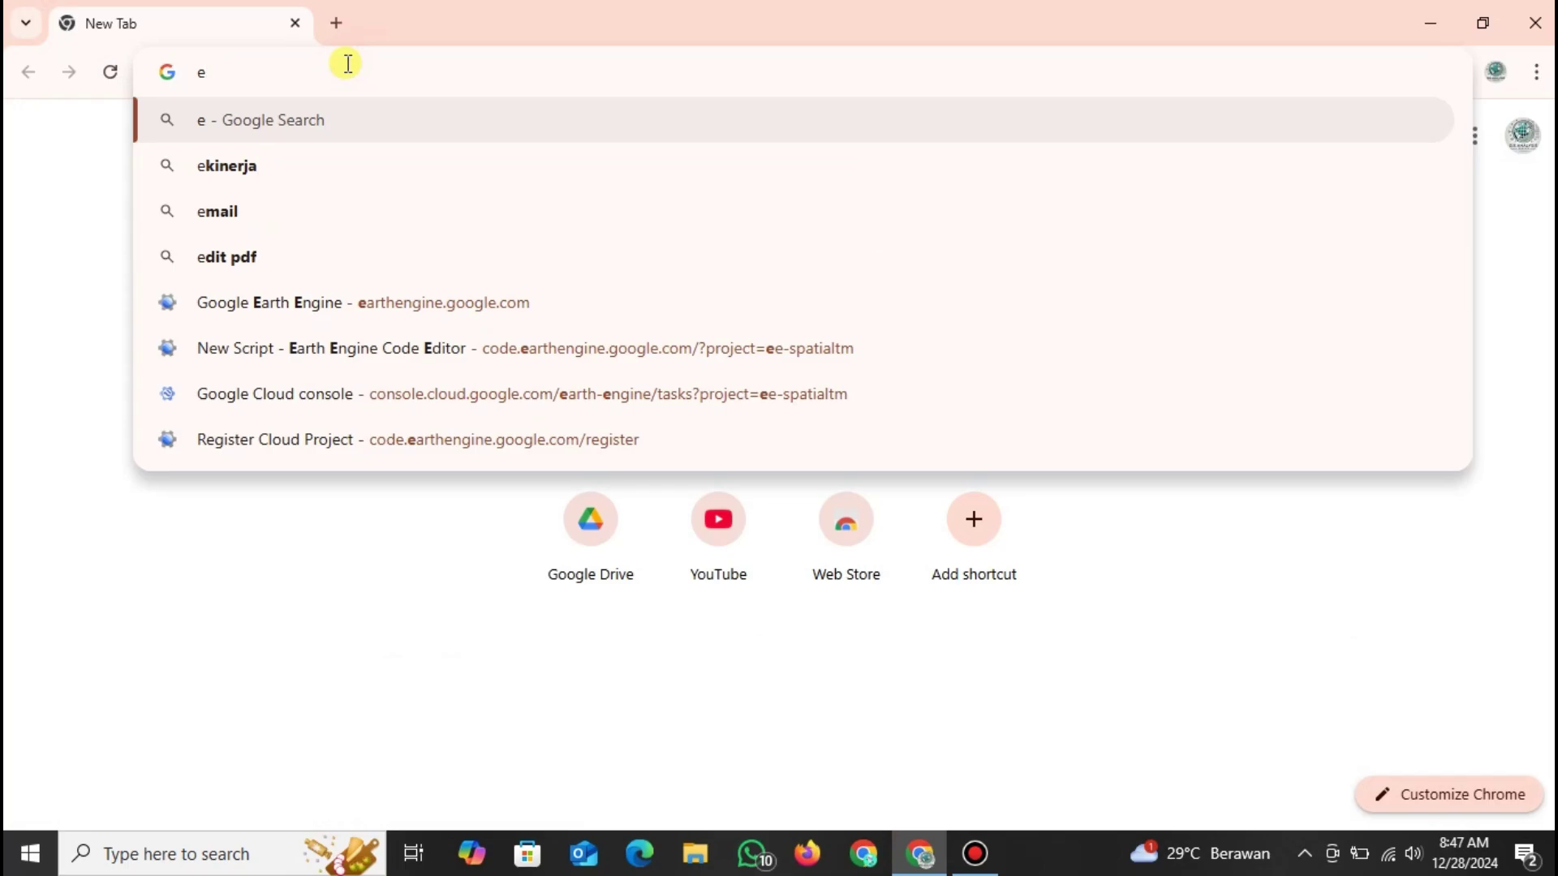
pyautogui.write('o br')
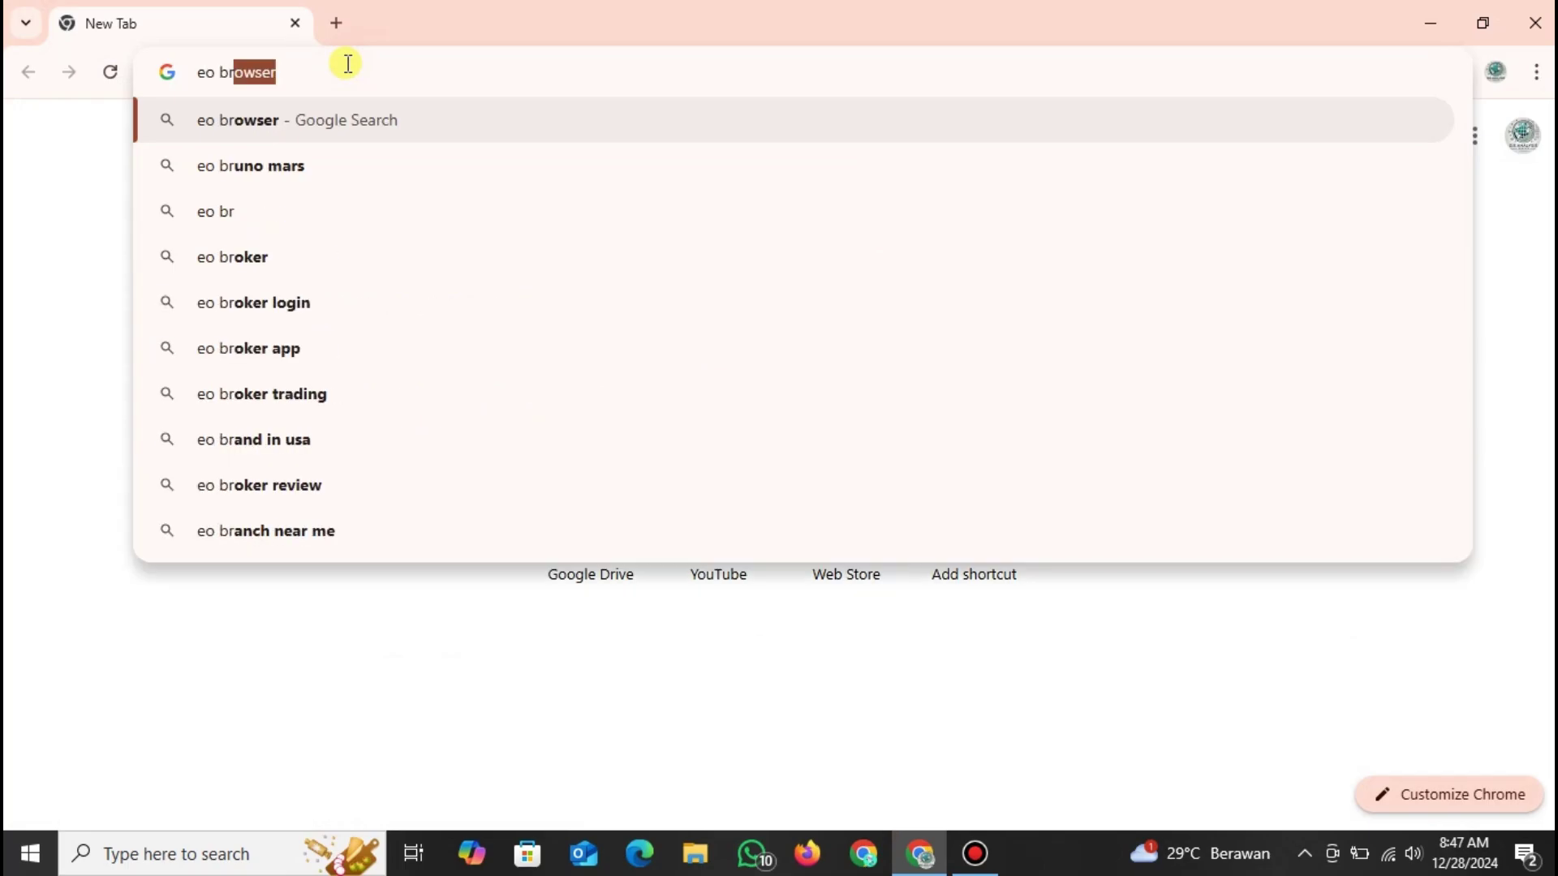
pyautogui.press('Return')
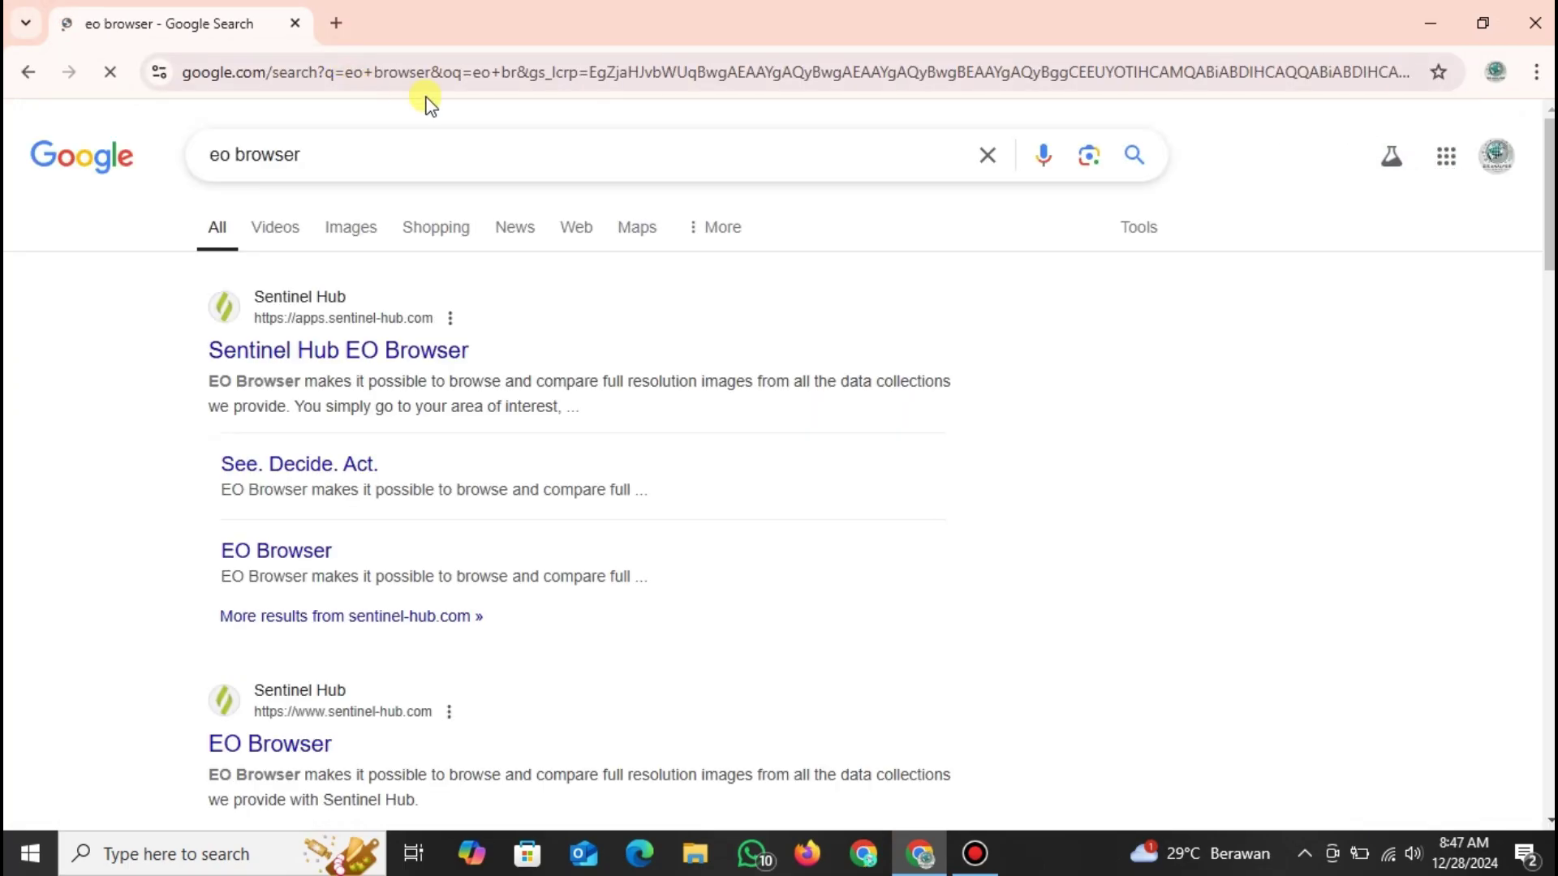
pyautogui.click(413, 354)
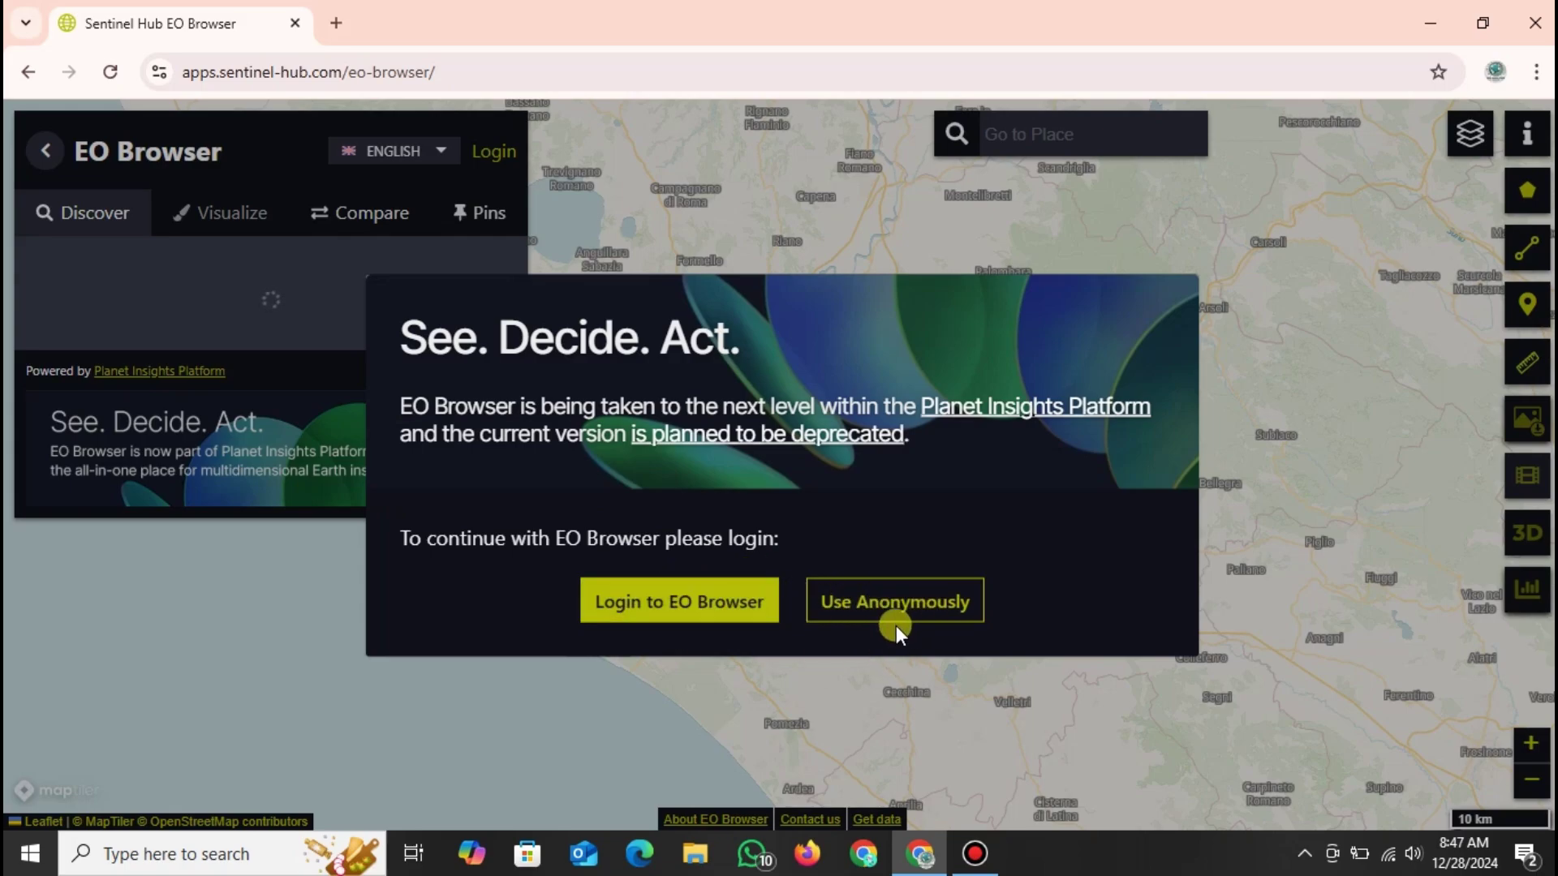
# Choose 'Login to EO Browser', then go to the 'No account? Sign up here' form.
pyautogui.click(665, 615)
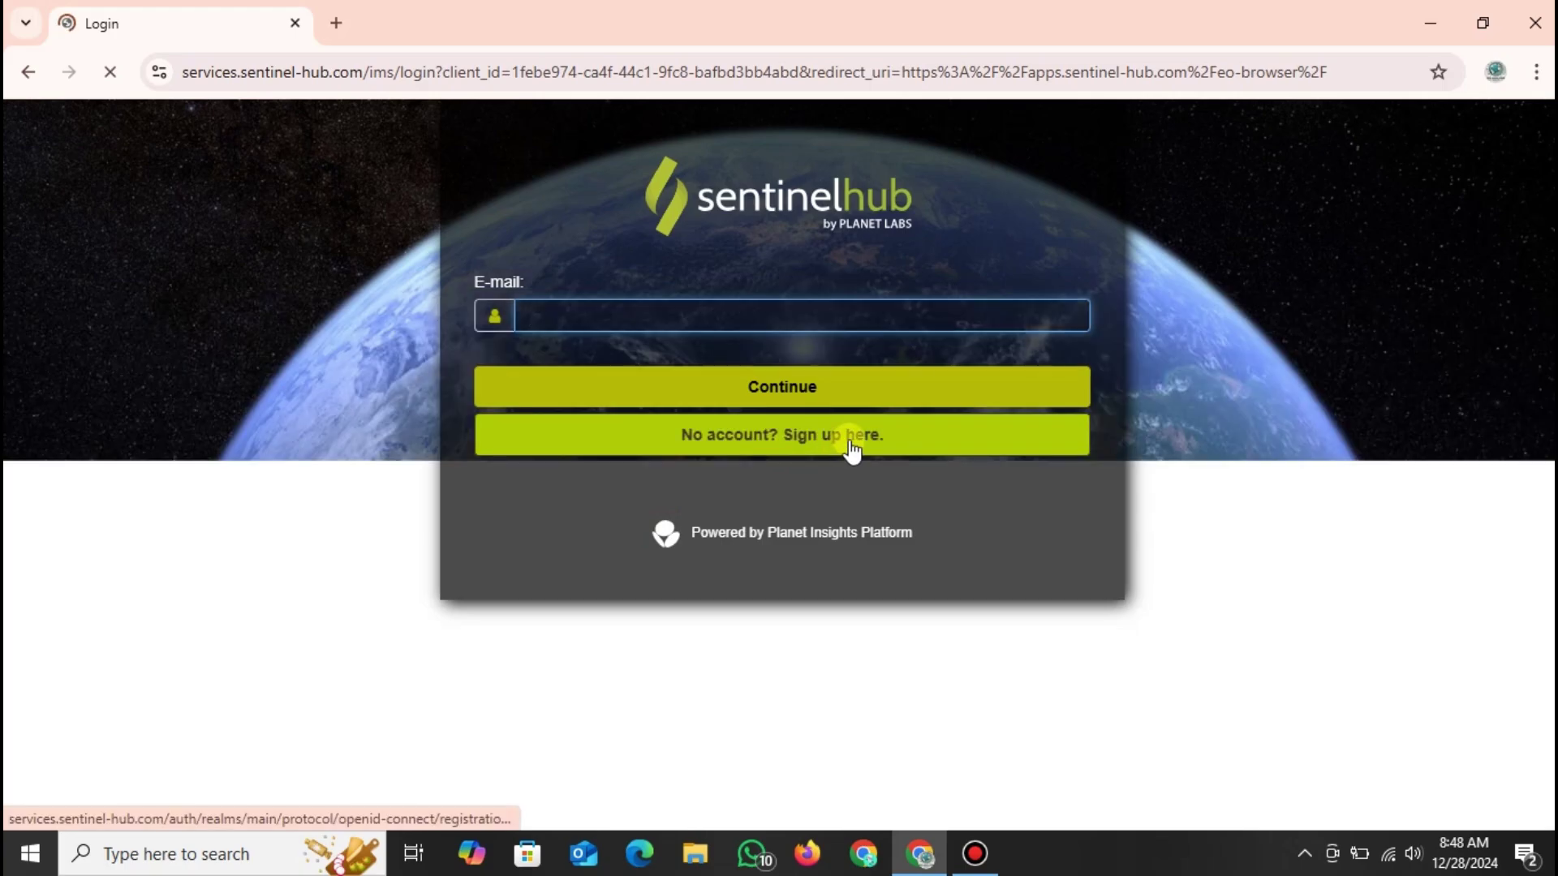
pyautogui.click(851, 451)
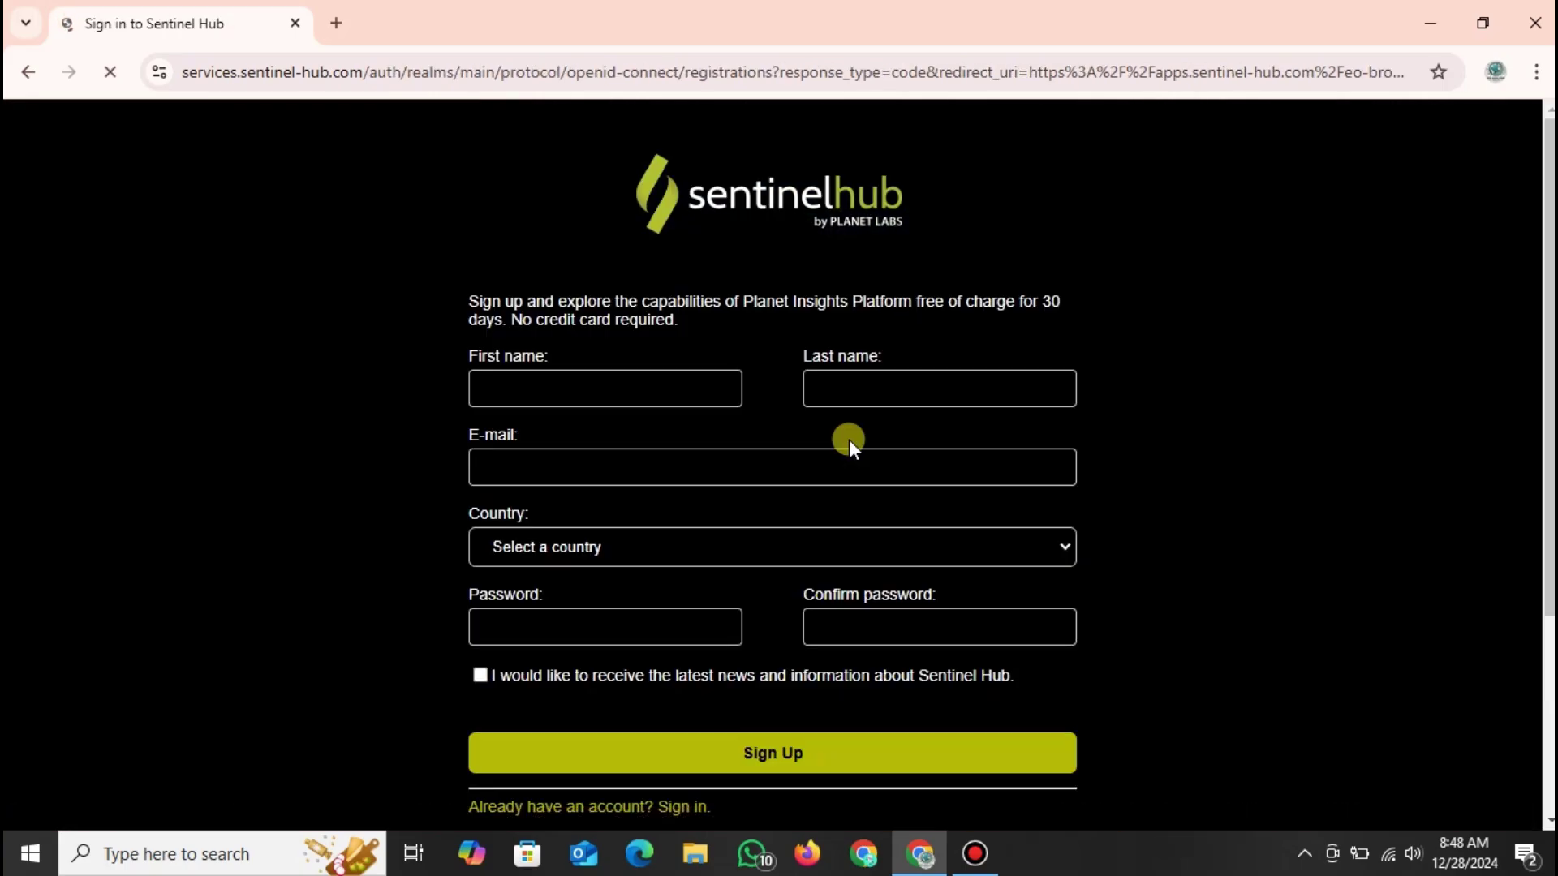
# Enter the first name, last name and the account's Gmail e-mail address.
pyautogui.click(686, 396)
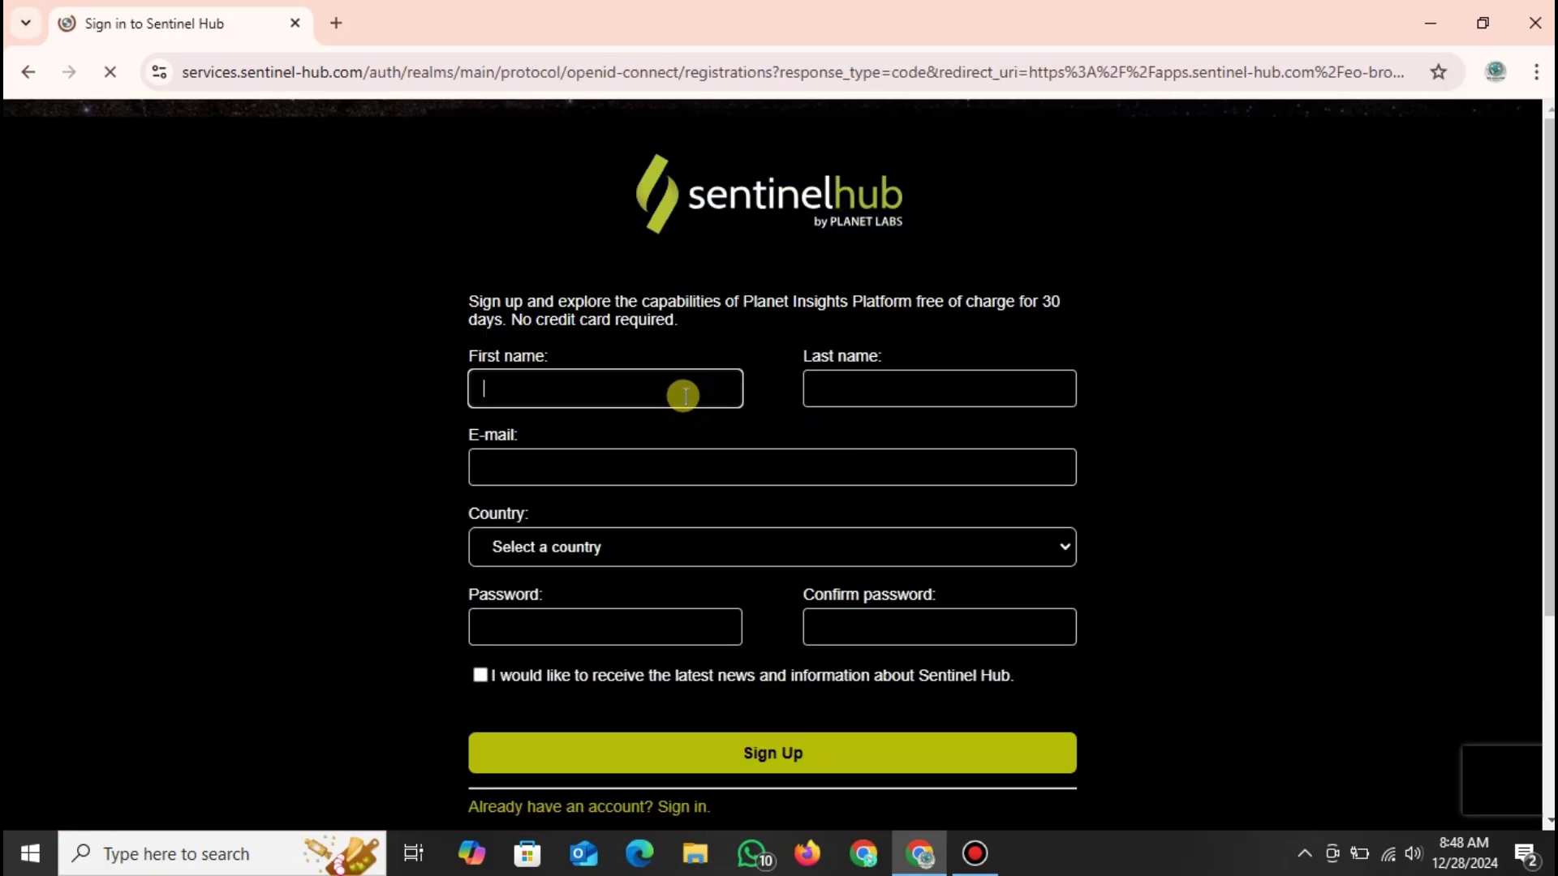
pyautogui.write('spatial')
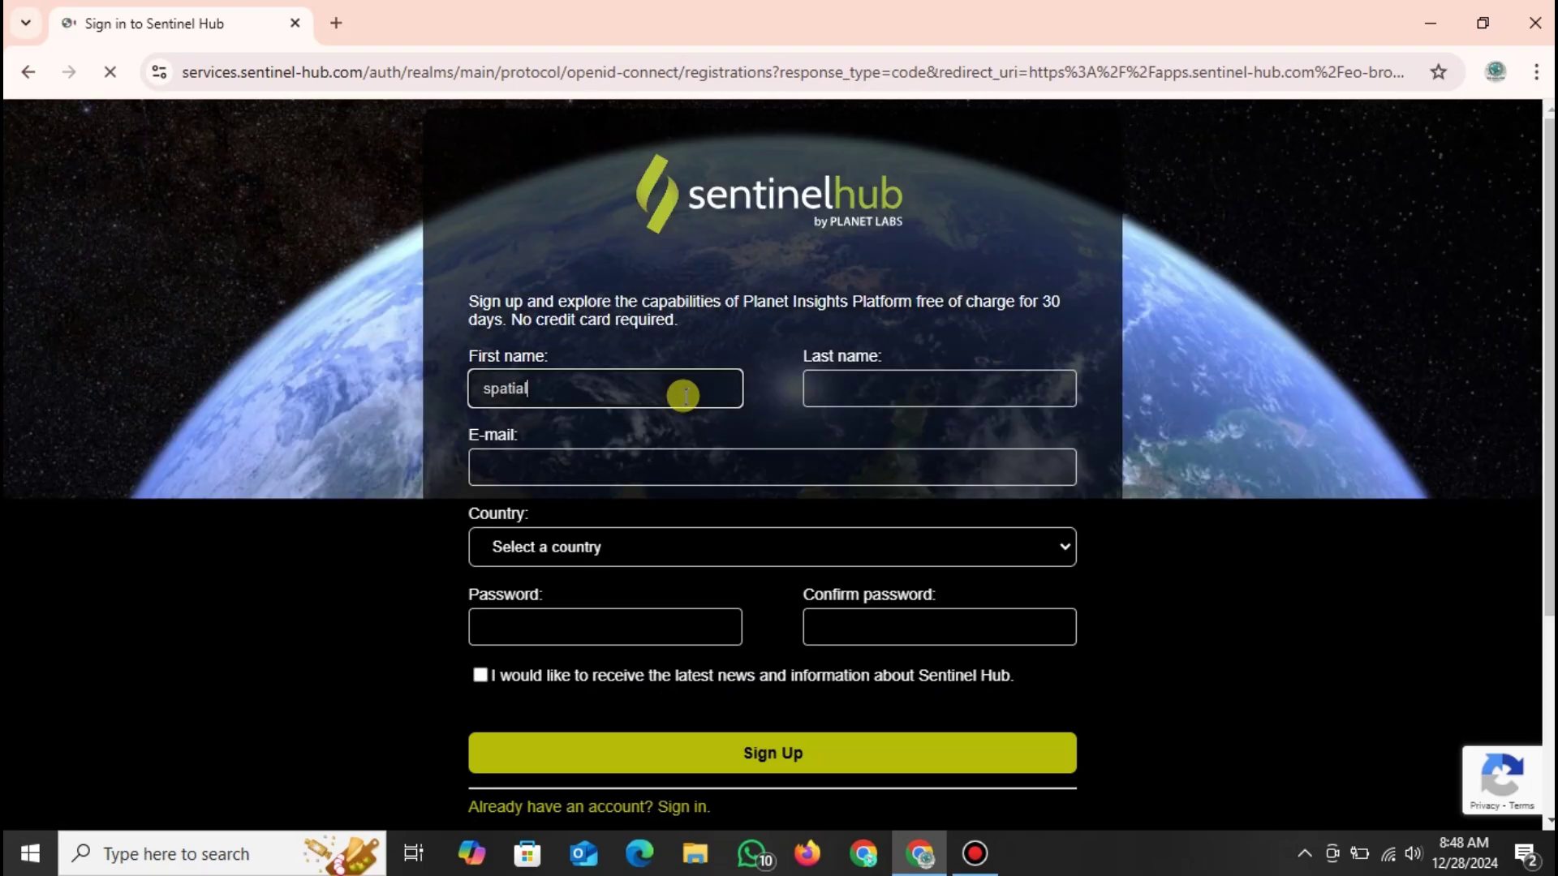
pyautogui.click(991, 387)
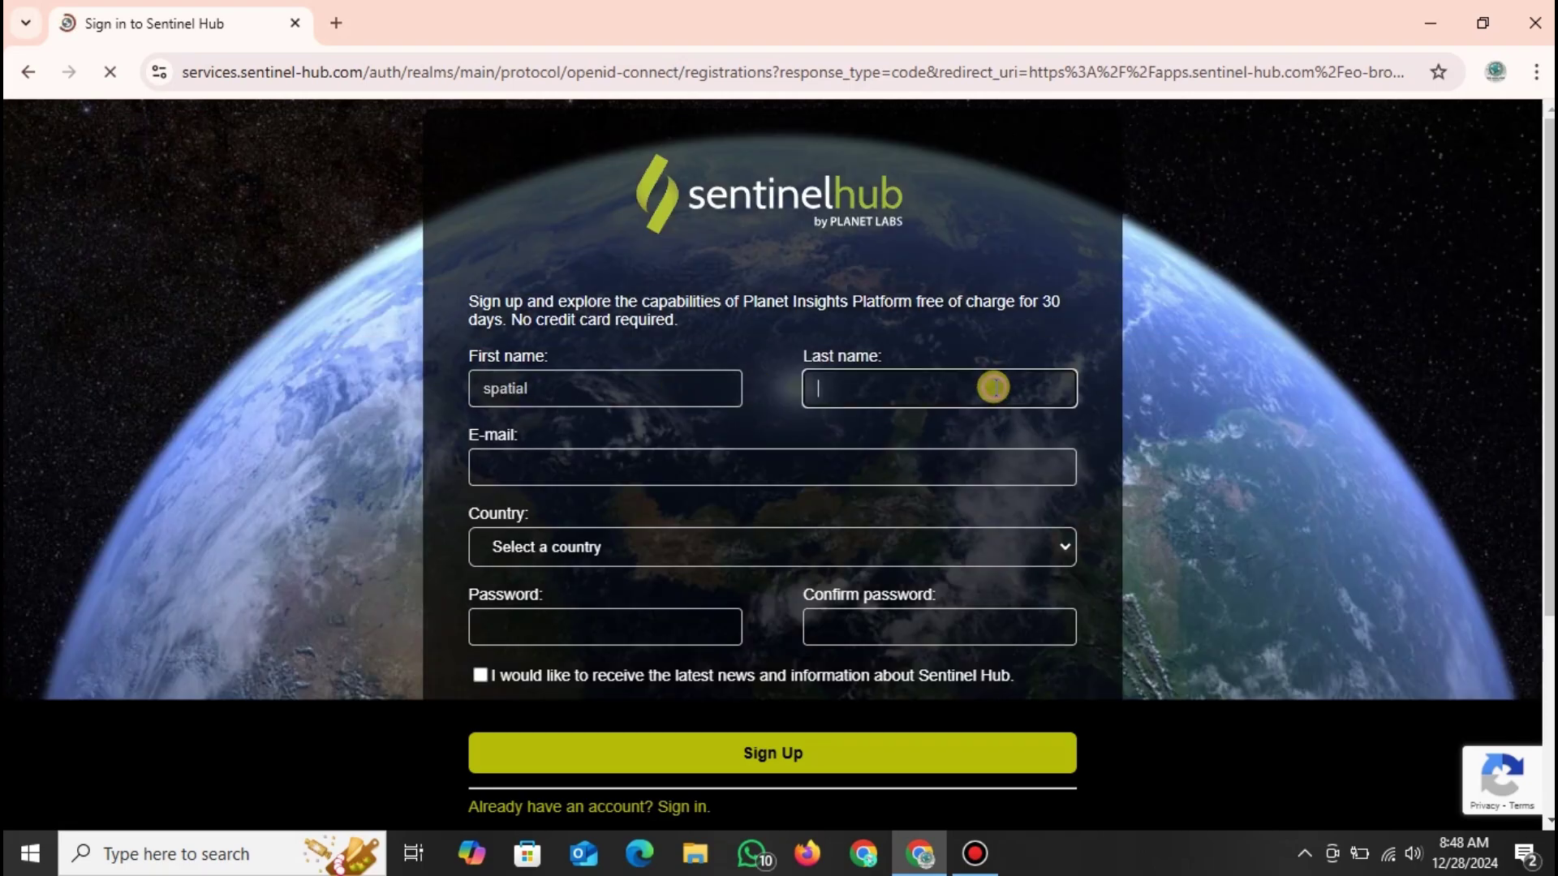
pyautogui.write('tm')
pyautogui.click(806, 464)
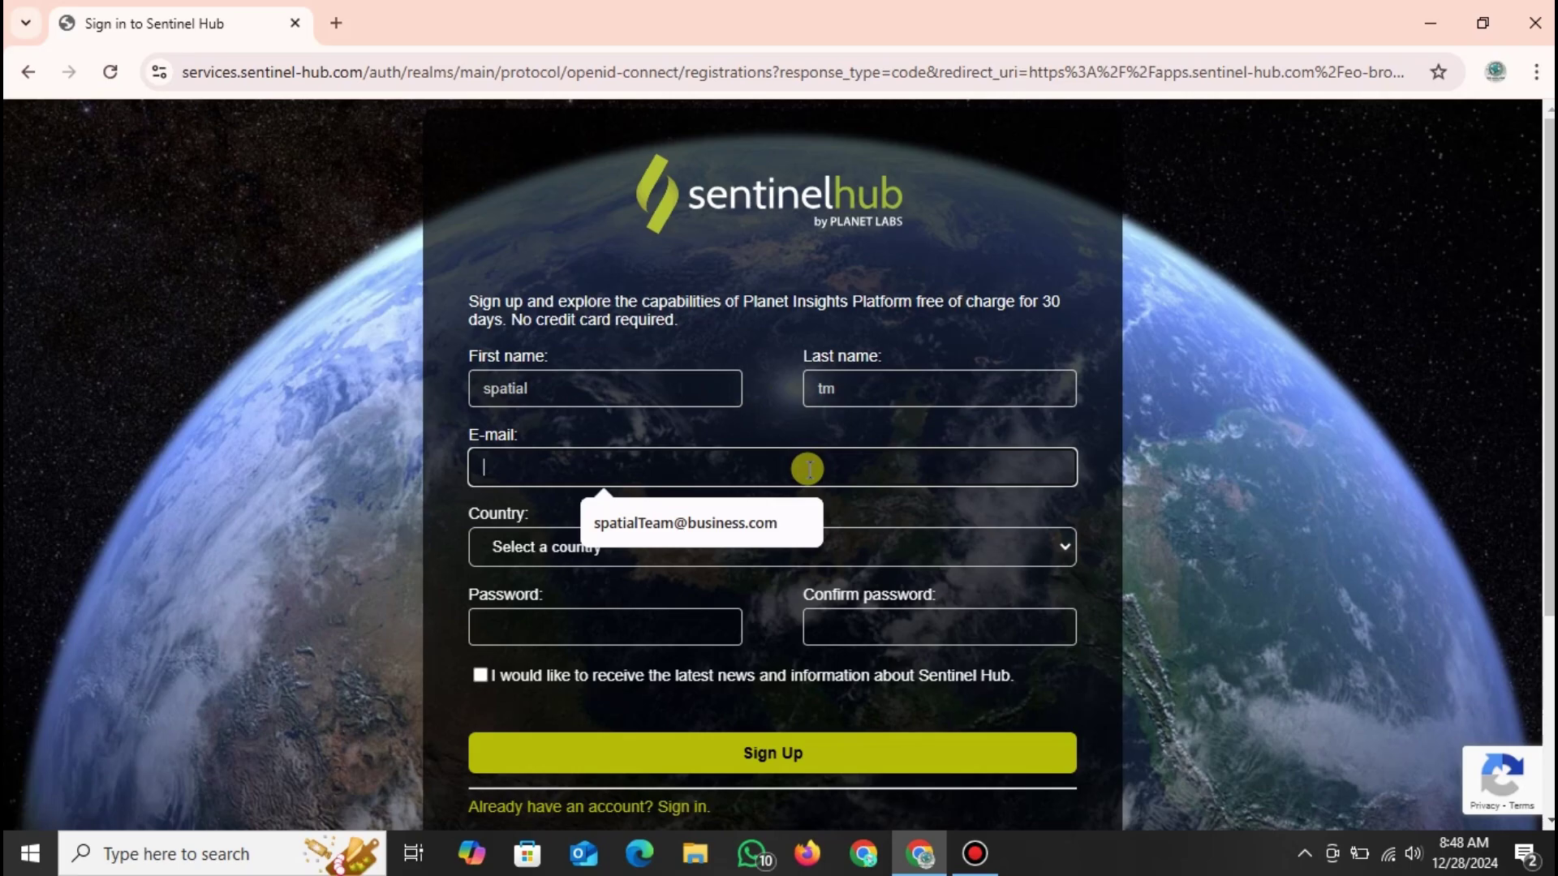
pyautogui.click(763, 525)
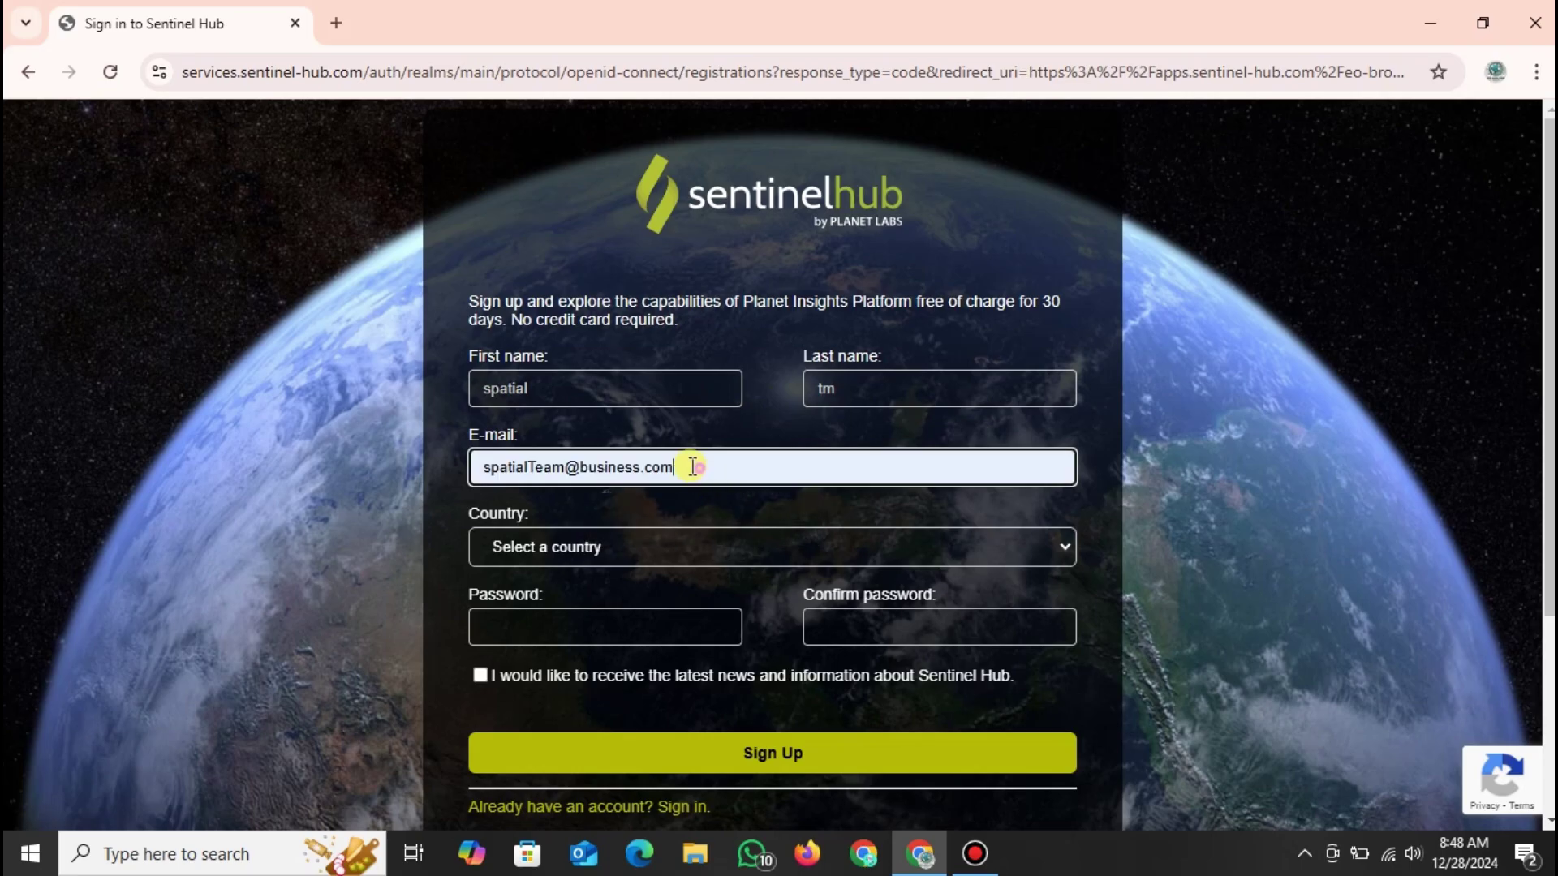
pyautogui.moveTo(686, 467); pyautogui.dragTo(448, 464)
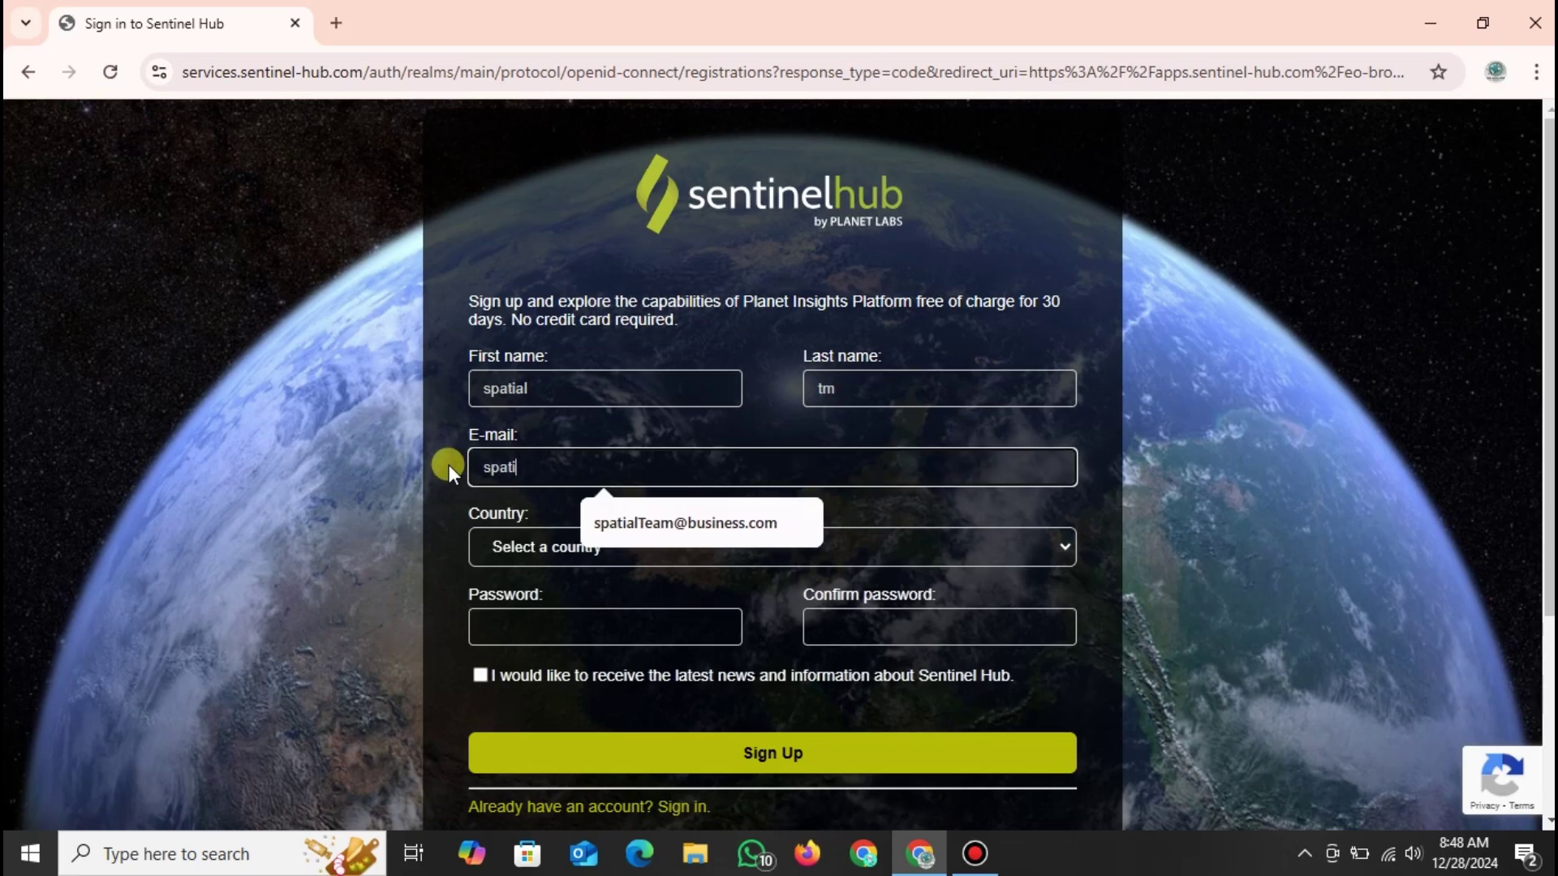
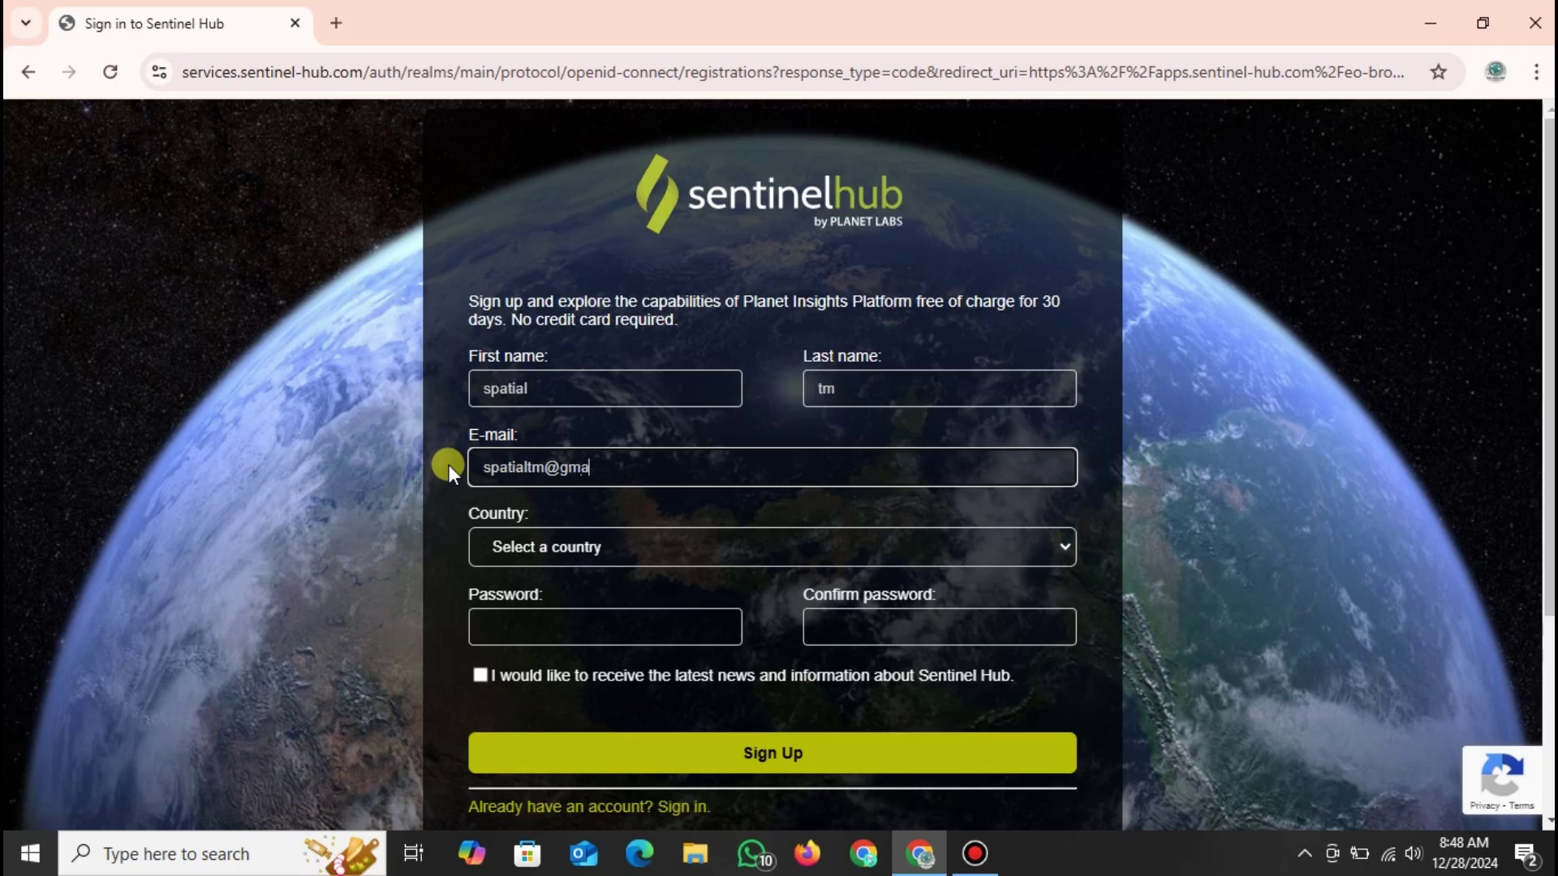
# Pick Indonesia as country, use Chrome's generated strong password, opt into news, and submit the form.
pyautogui.click(596, 546)
pyautogui.scroll(-20, 644, 354)
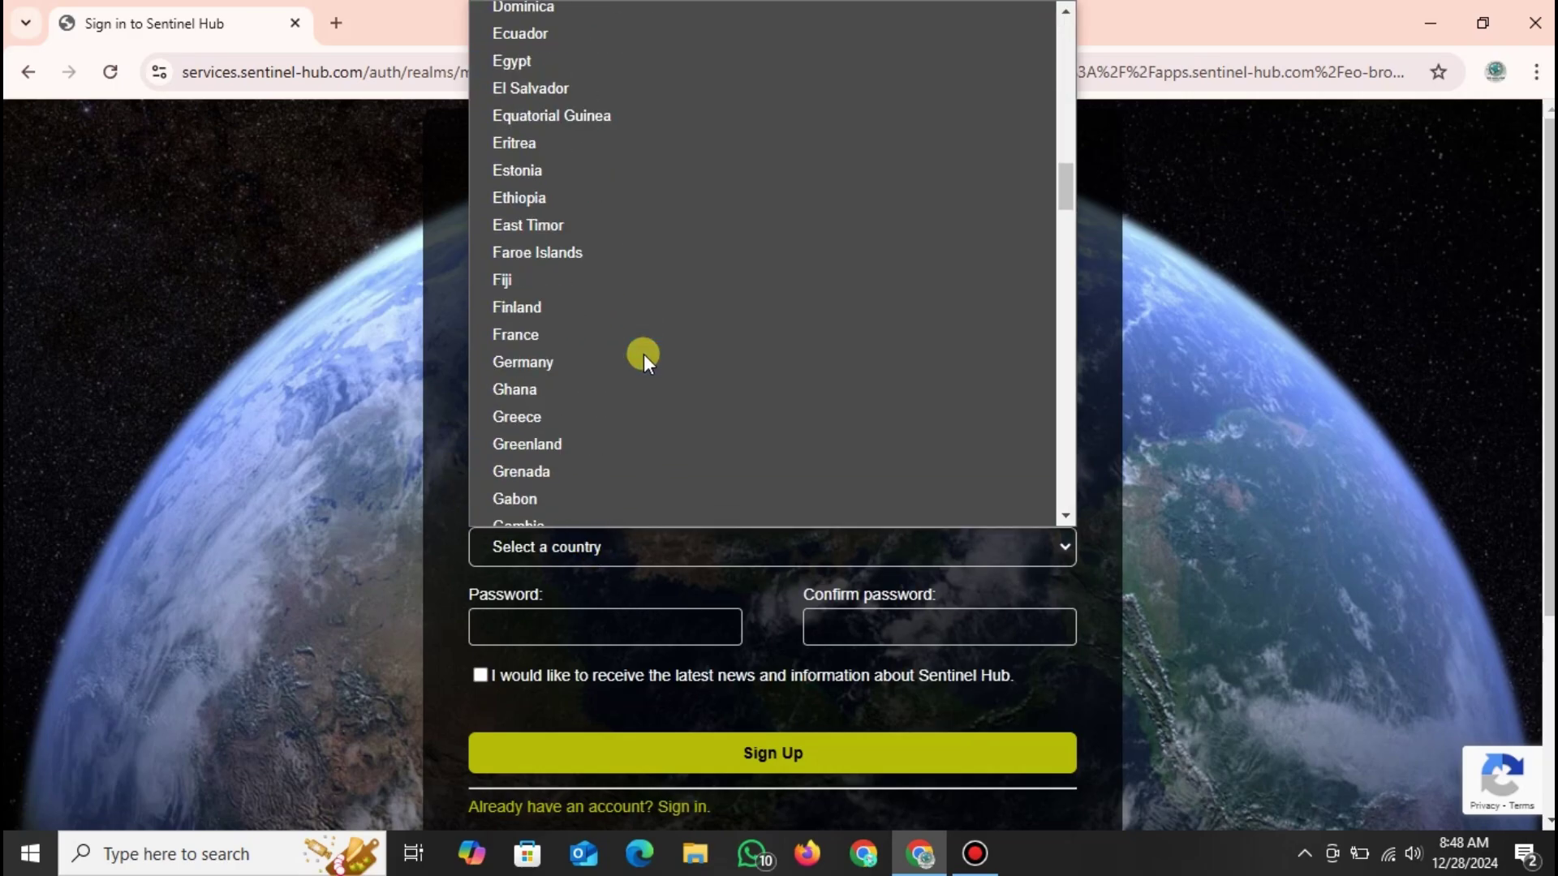
pyautogui.scroll(-3, 644, 354)
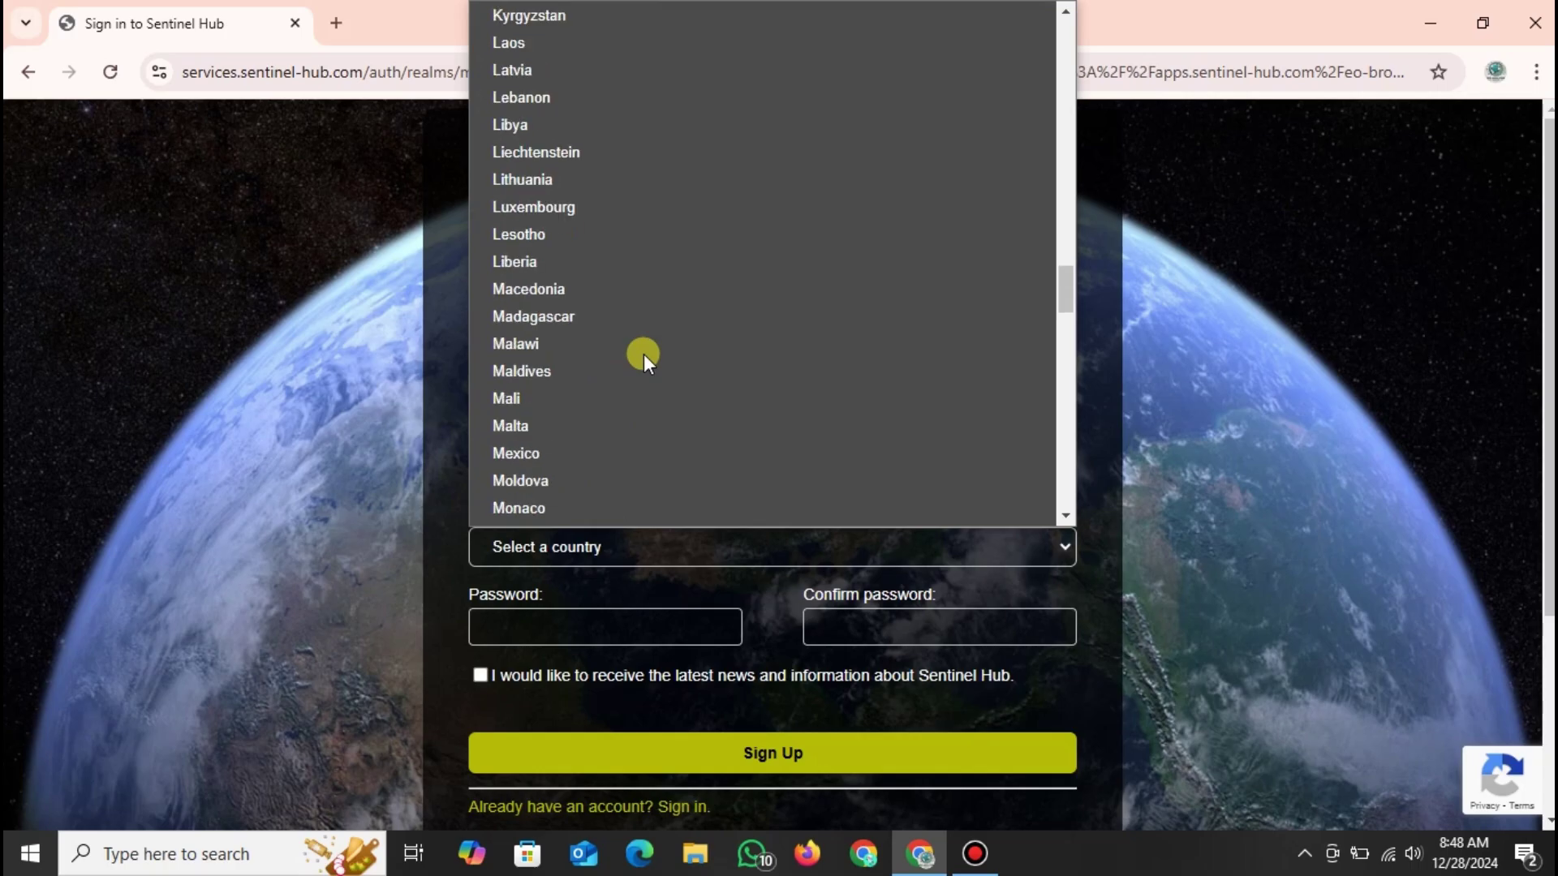
pyautogui.scroll(6, 644, 354)
pyautogui.click(608, 143)
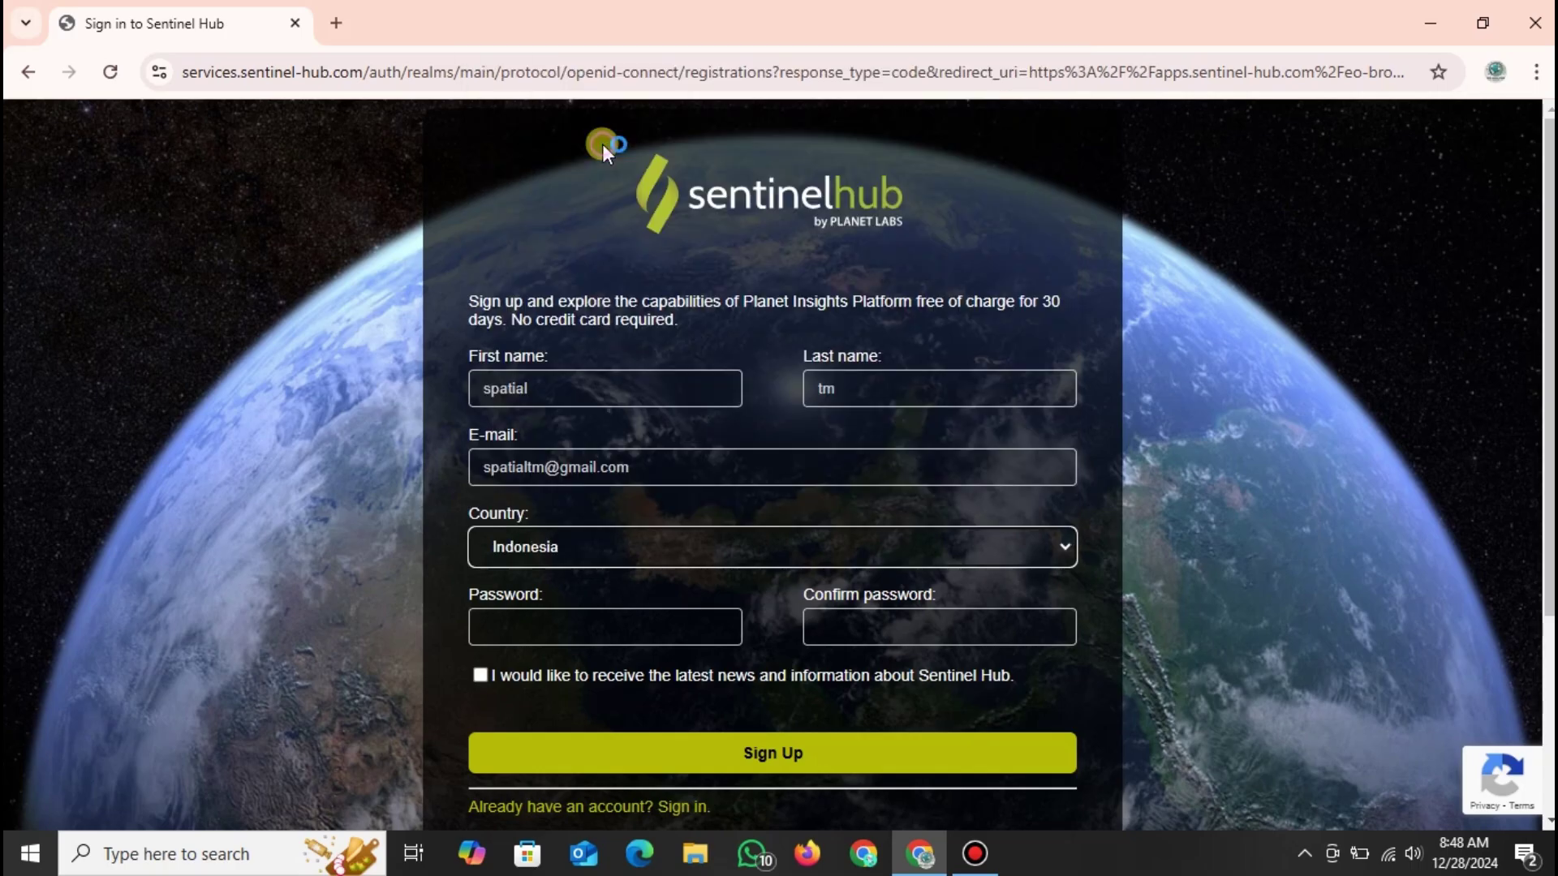
pyautogui.click(596, 620)
pyautogui.click(1039, 566)
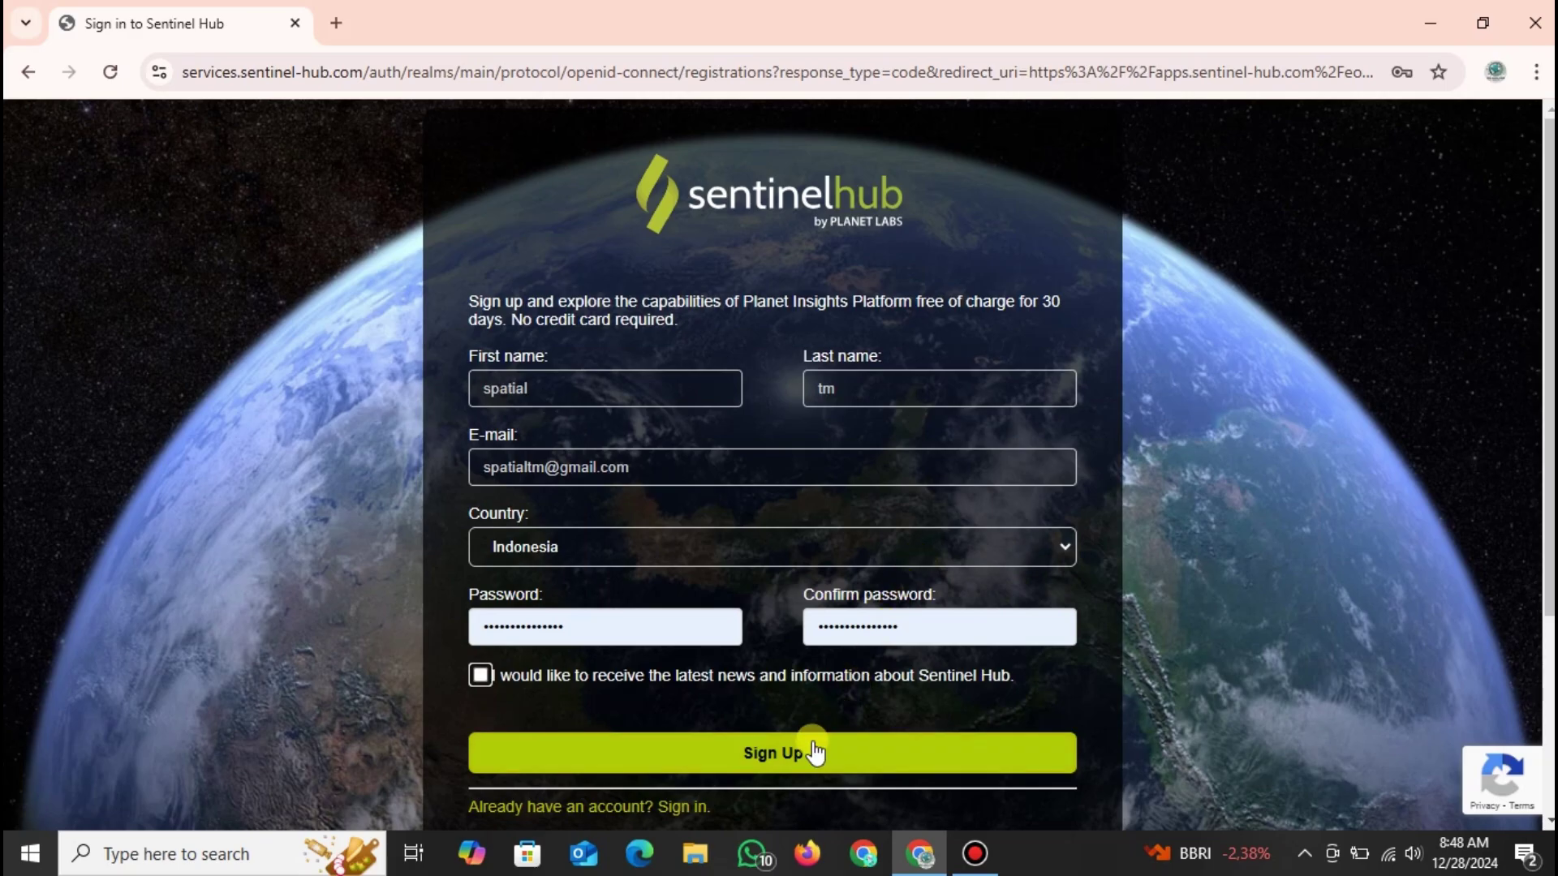
pyautogui.click(482, 675)
pyautogui.click(672, 753)
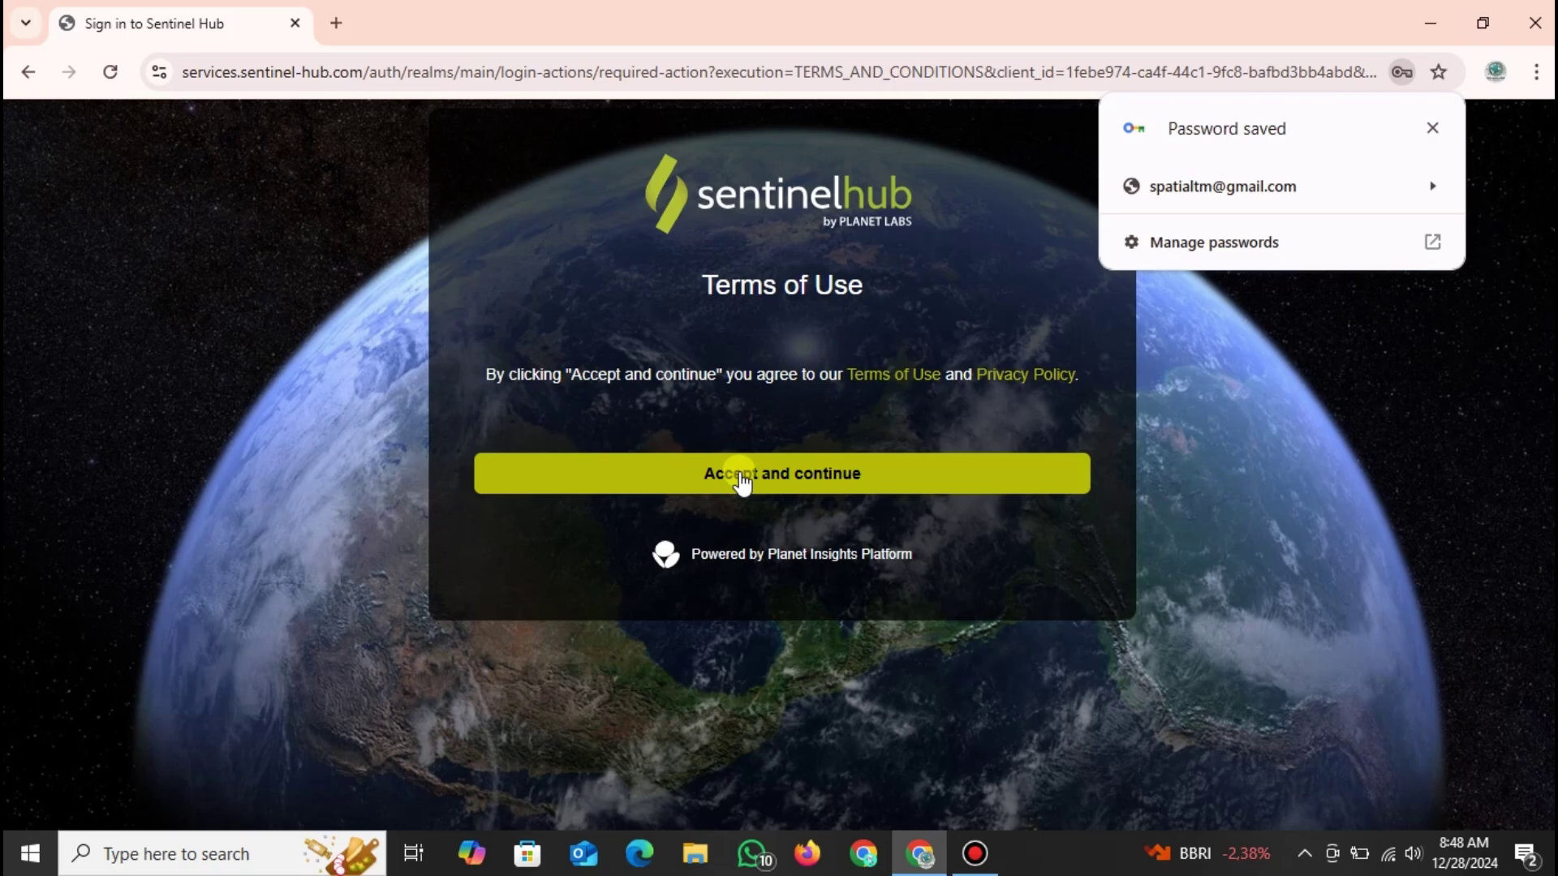
# Accept the Terms of Use, dismiss the 'Password saved' bubble, and highlight the verification message.
pyautogui.click(741, 482)
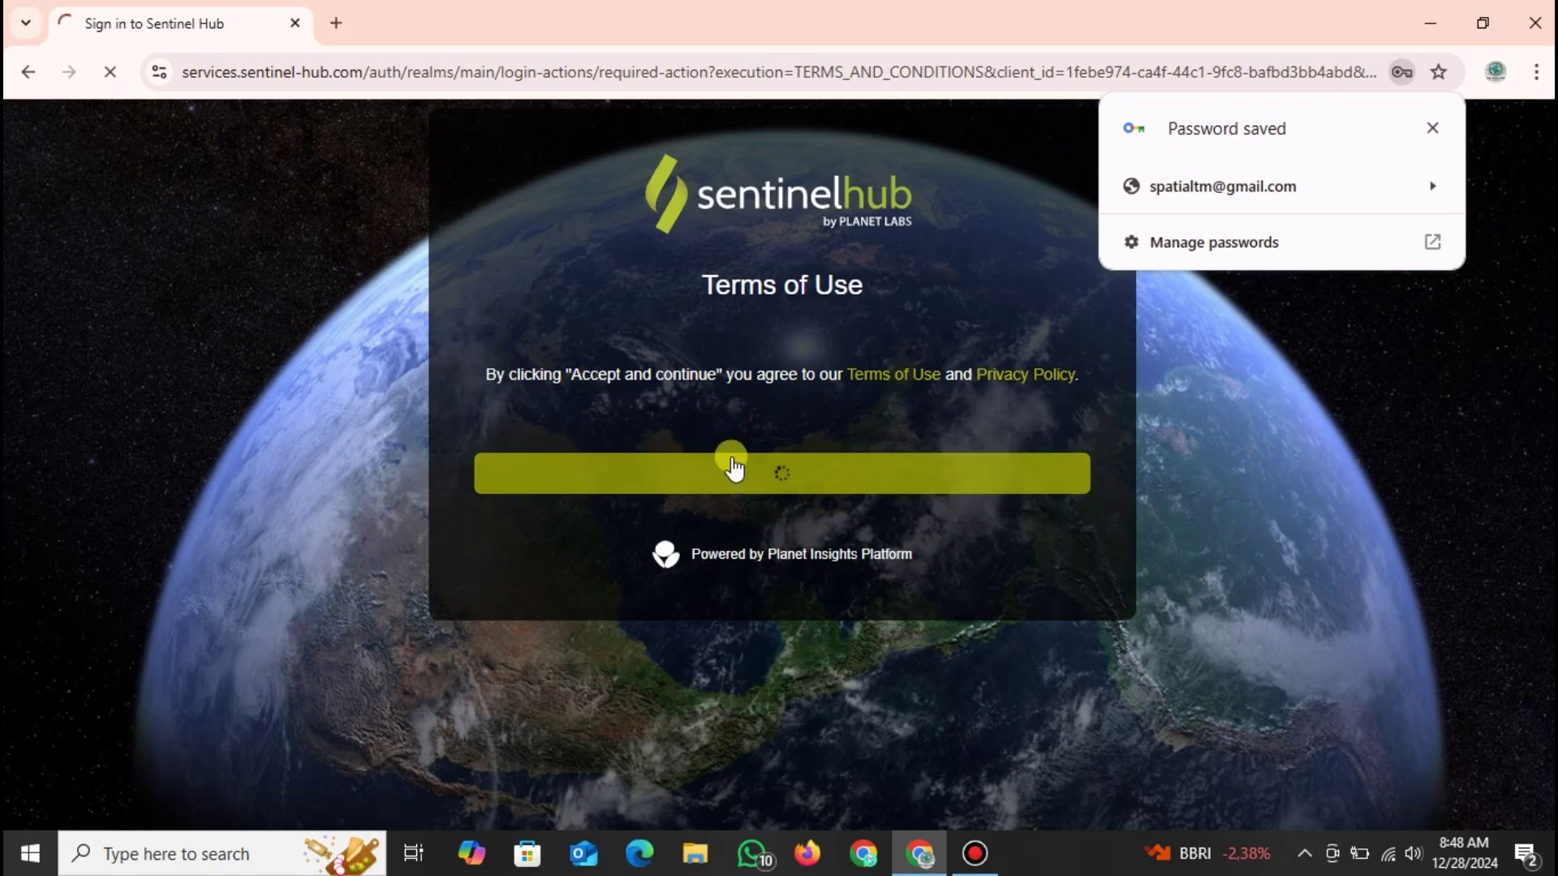
pyautogui.click(1430, 126)
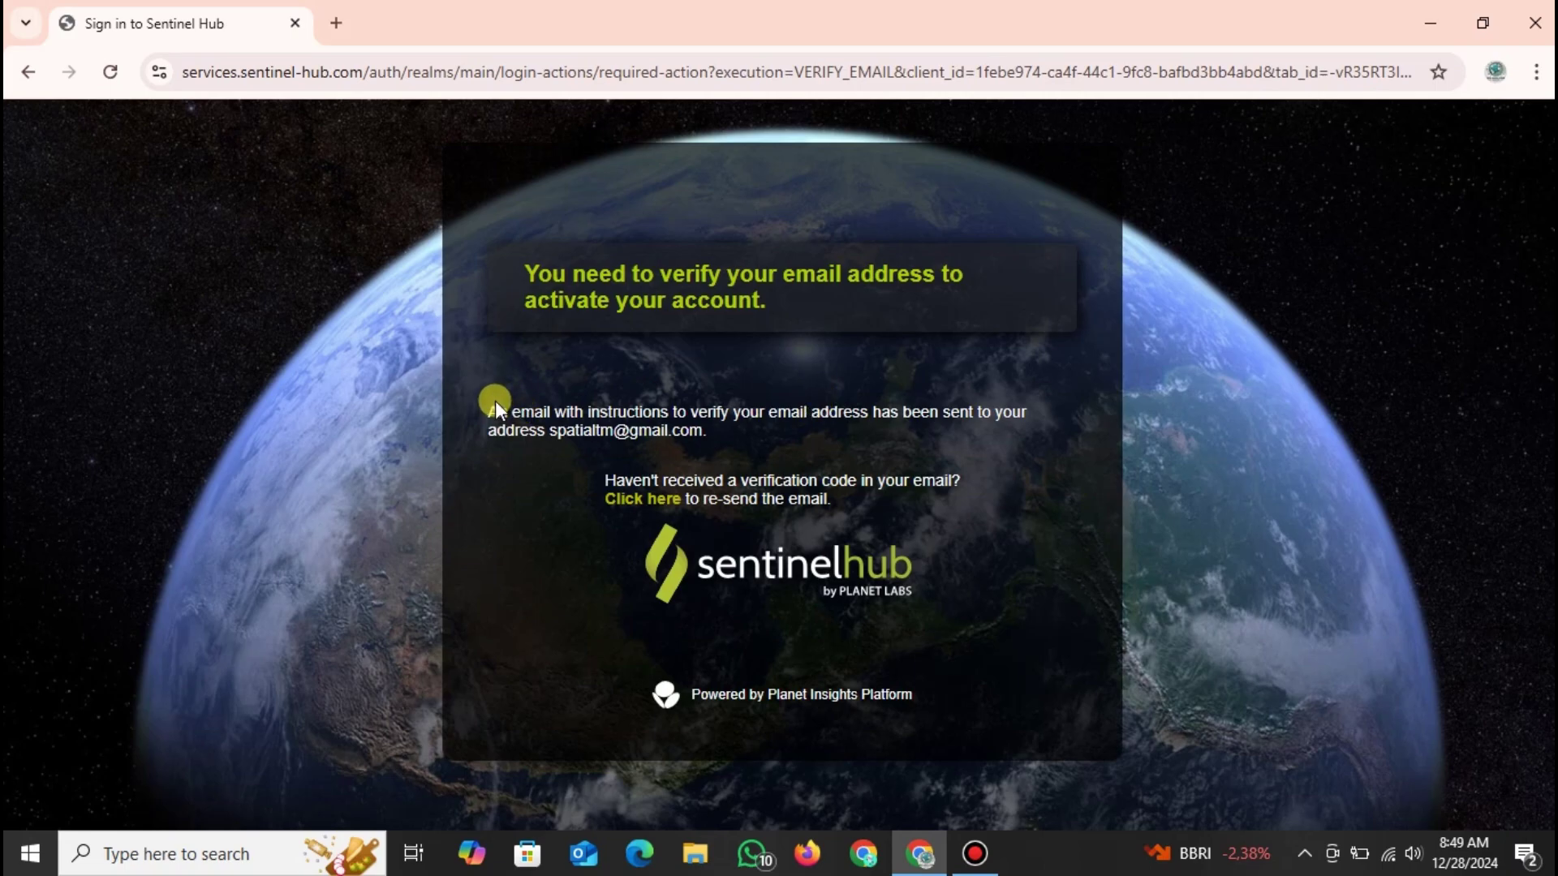
pyautogui.moveTo(491, 406); pyautogui.dragTo(727, 426)
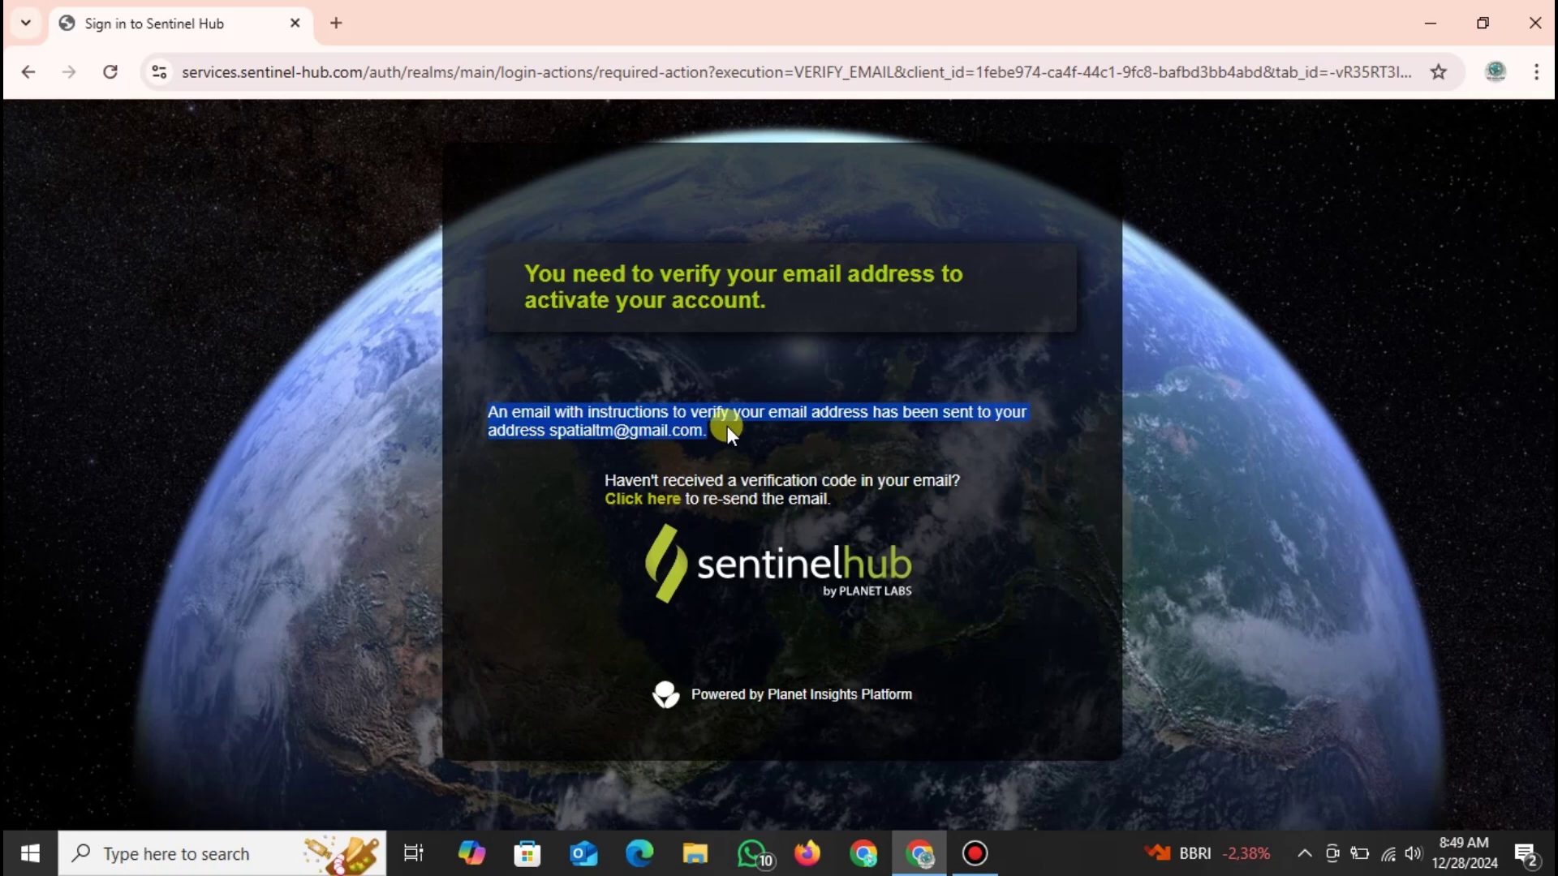
# Search 'kotak masuk' in a new tab, open Gmail, and close the 'Login ke Gmail' help page.
pyautogui.click(325, 26)
pyautogui.write('kota')
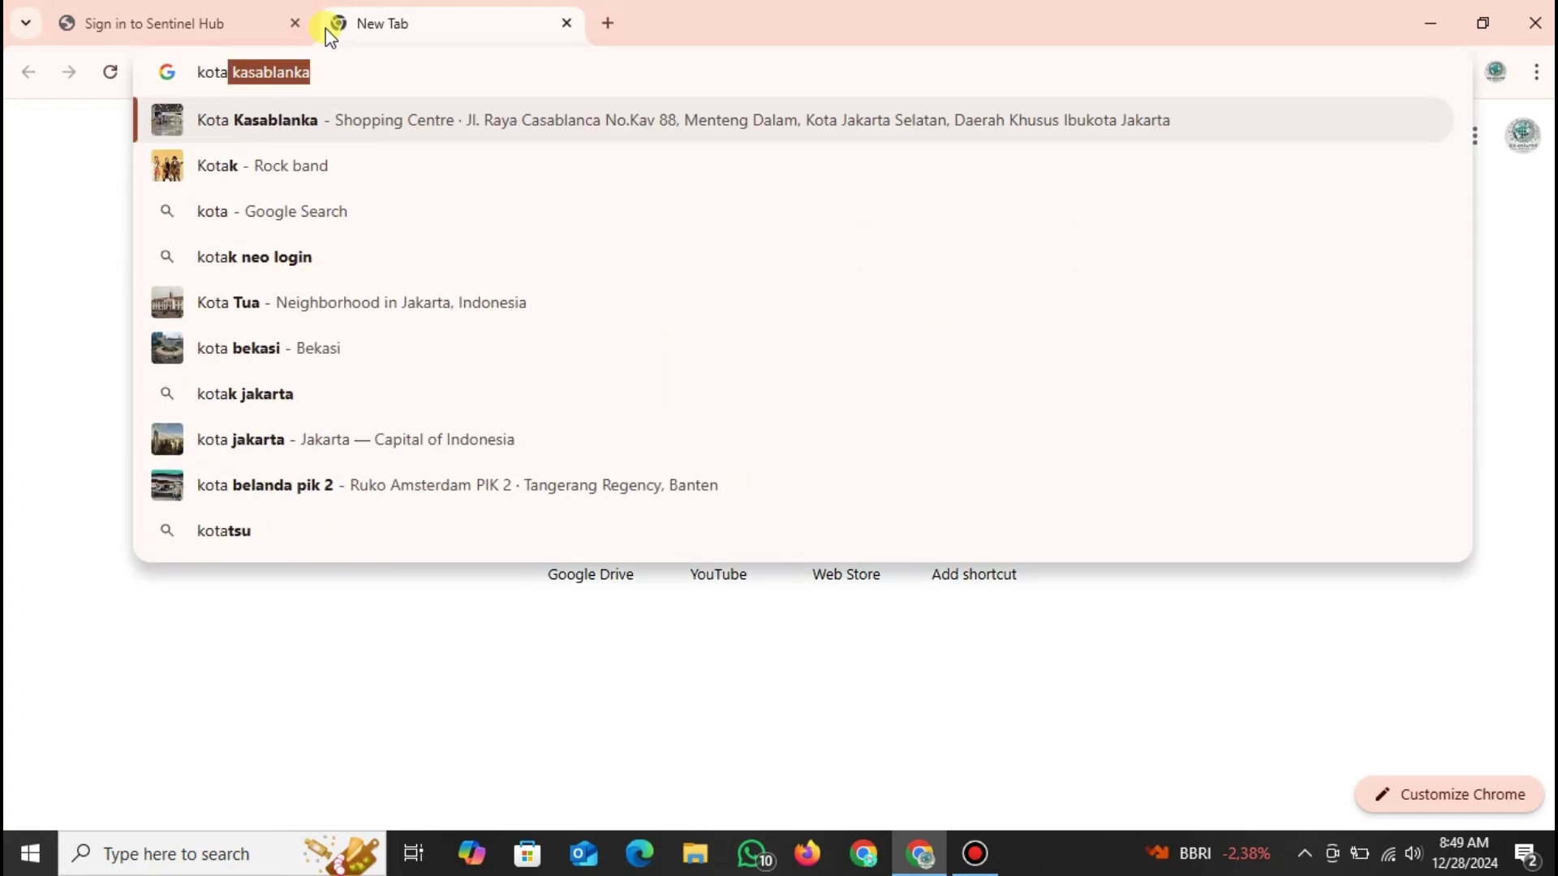
pyautogui.write('k masuk')
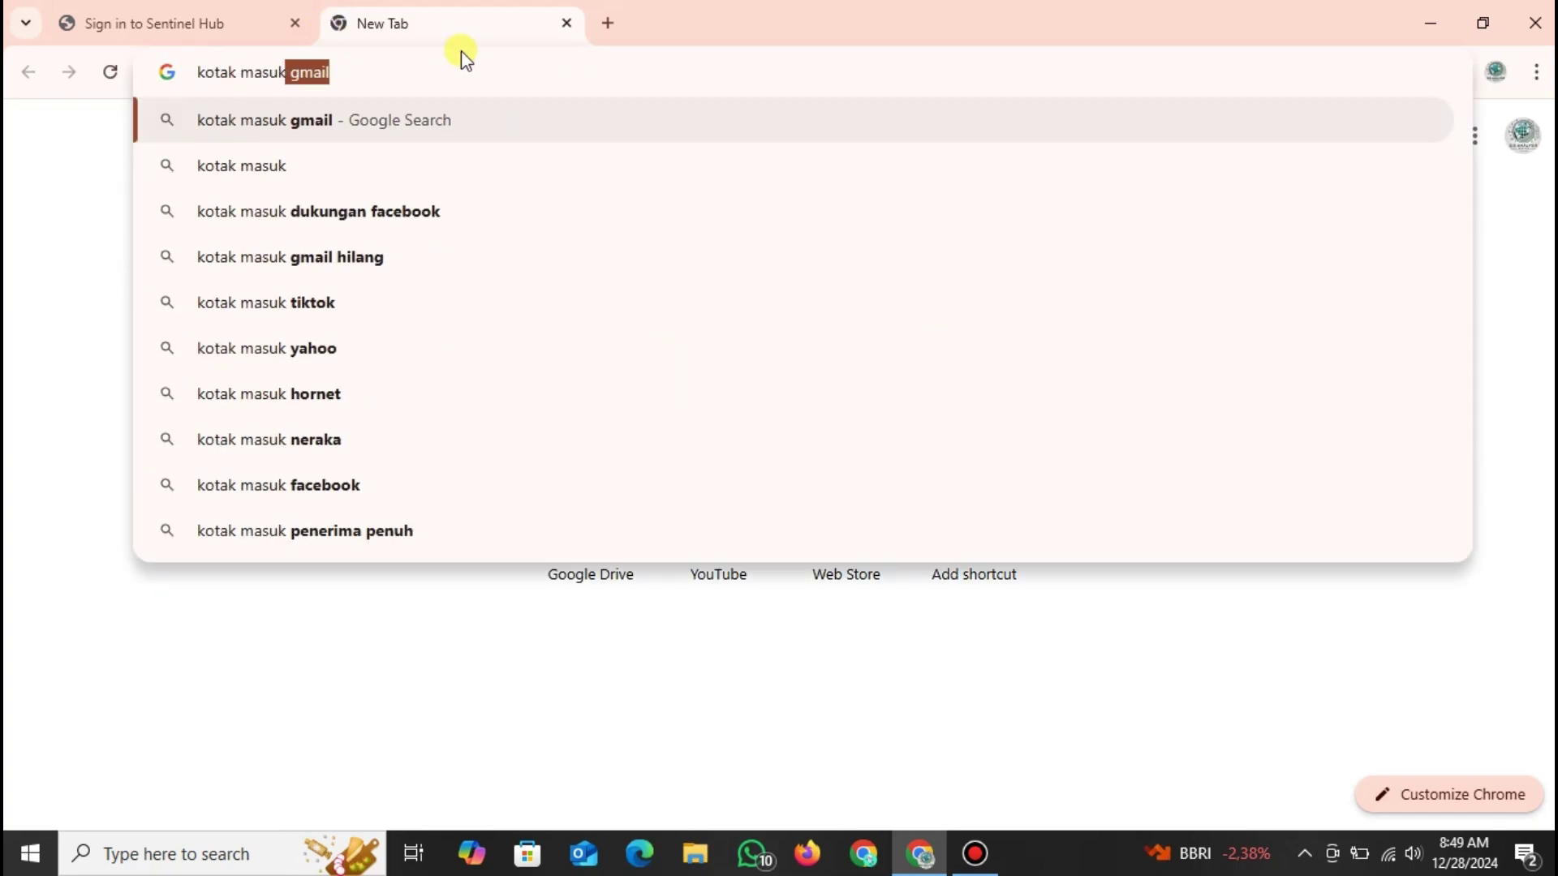
pyautogui.click(528, 123)
pyautogui.click(435, 353)
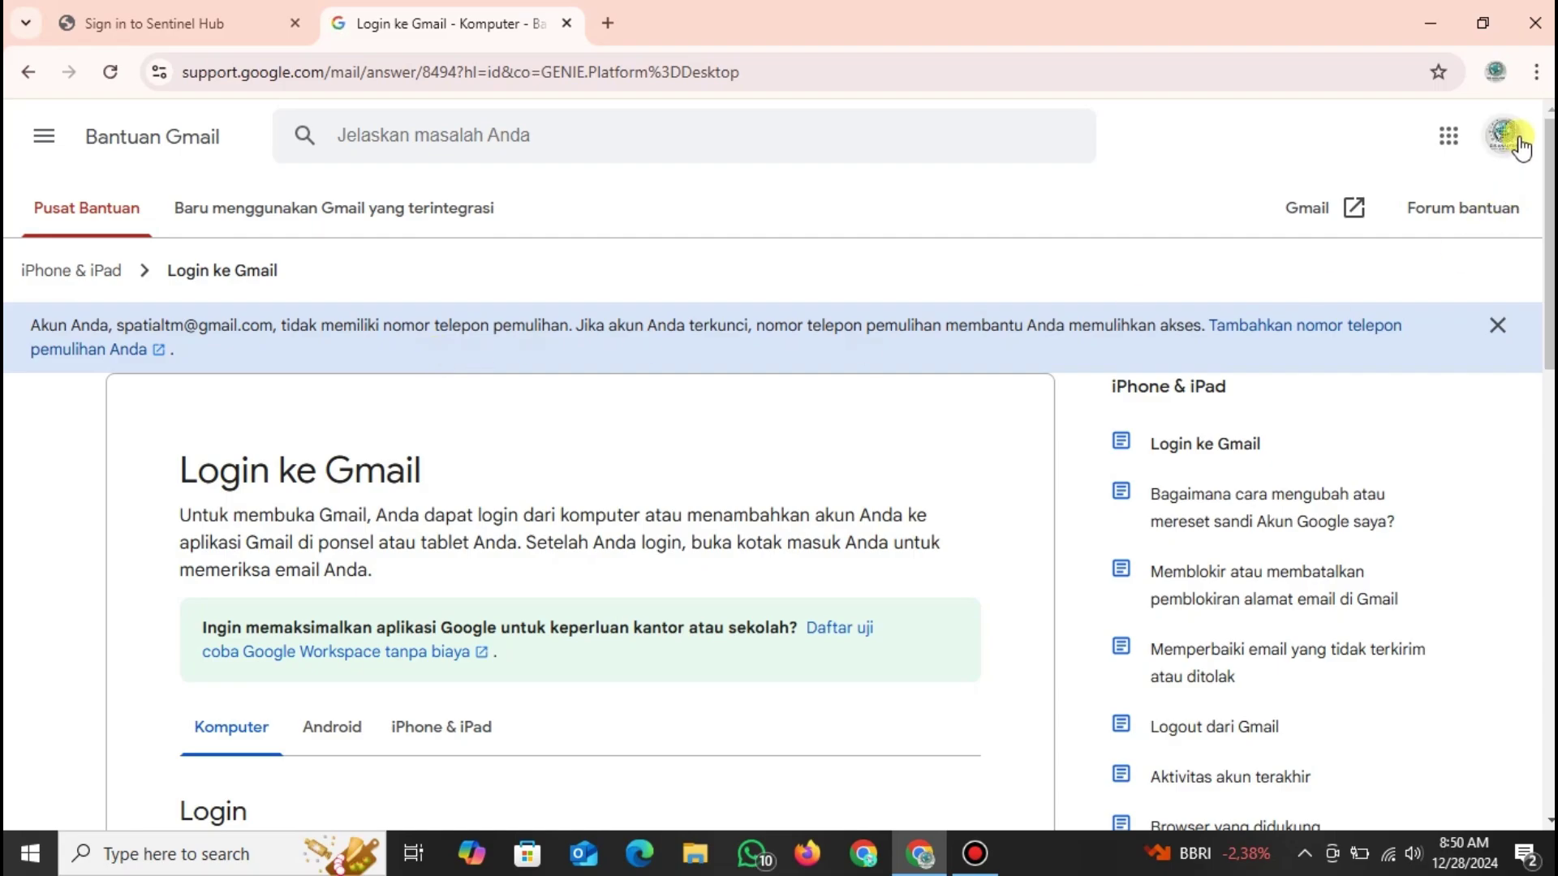
pyautogui.click(1297, 214)
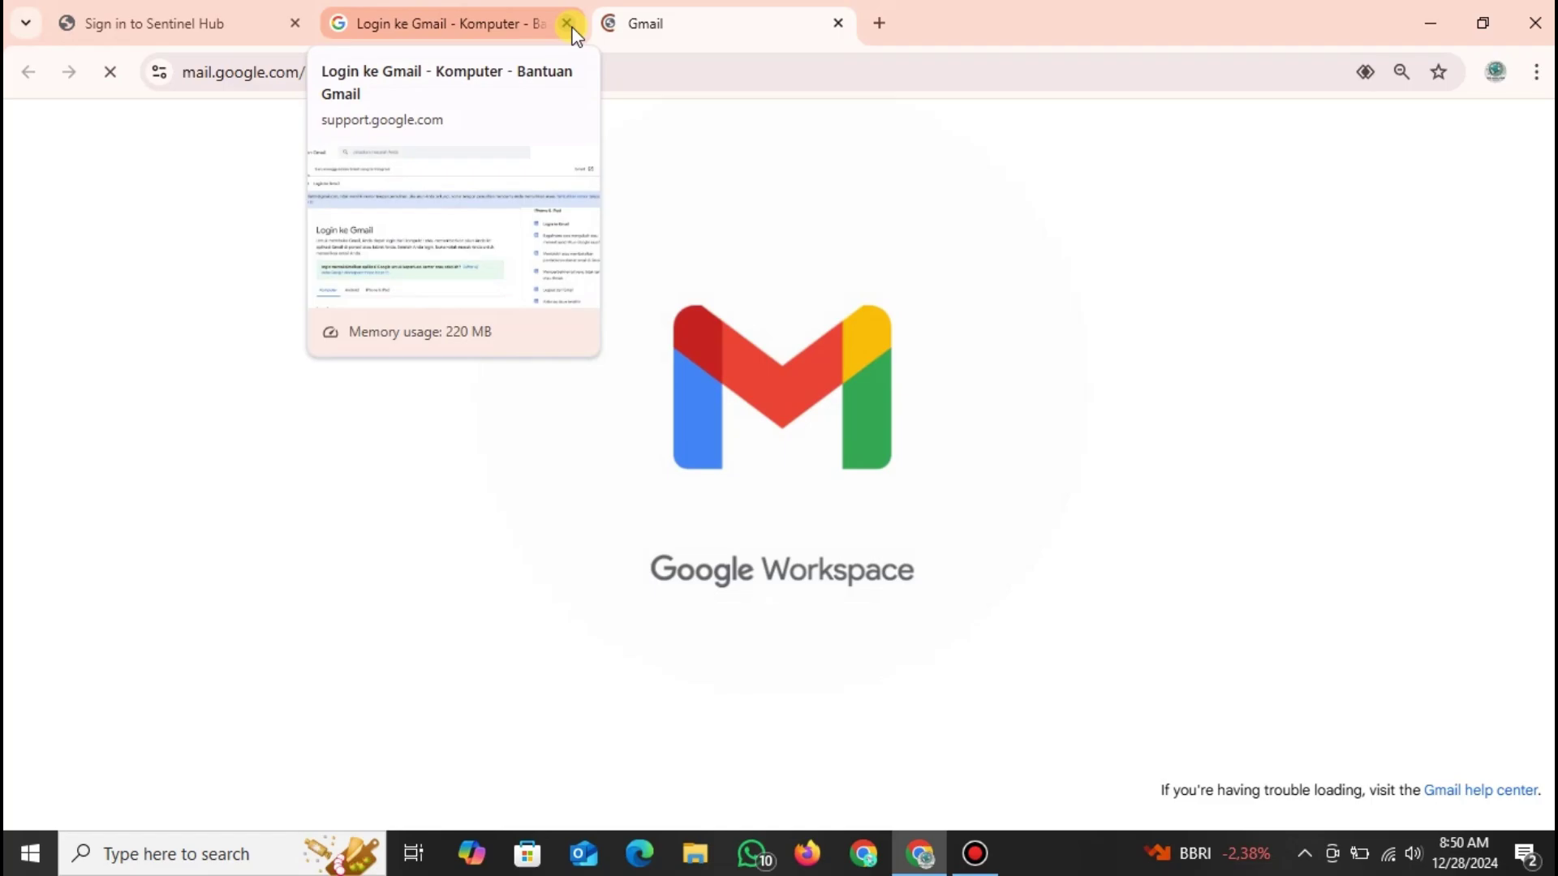
pyautogui.click(567, 23)
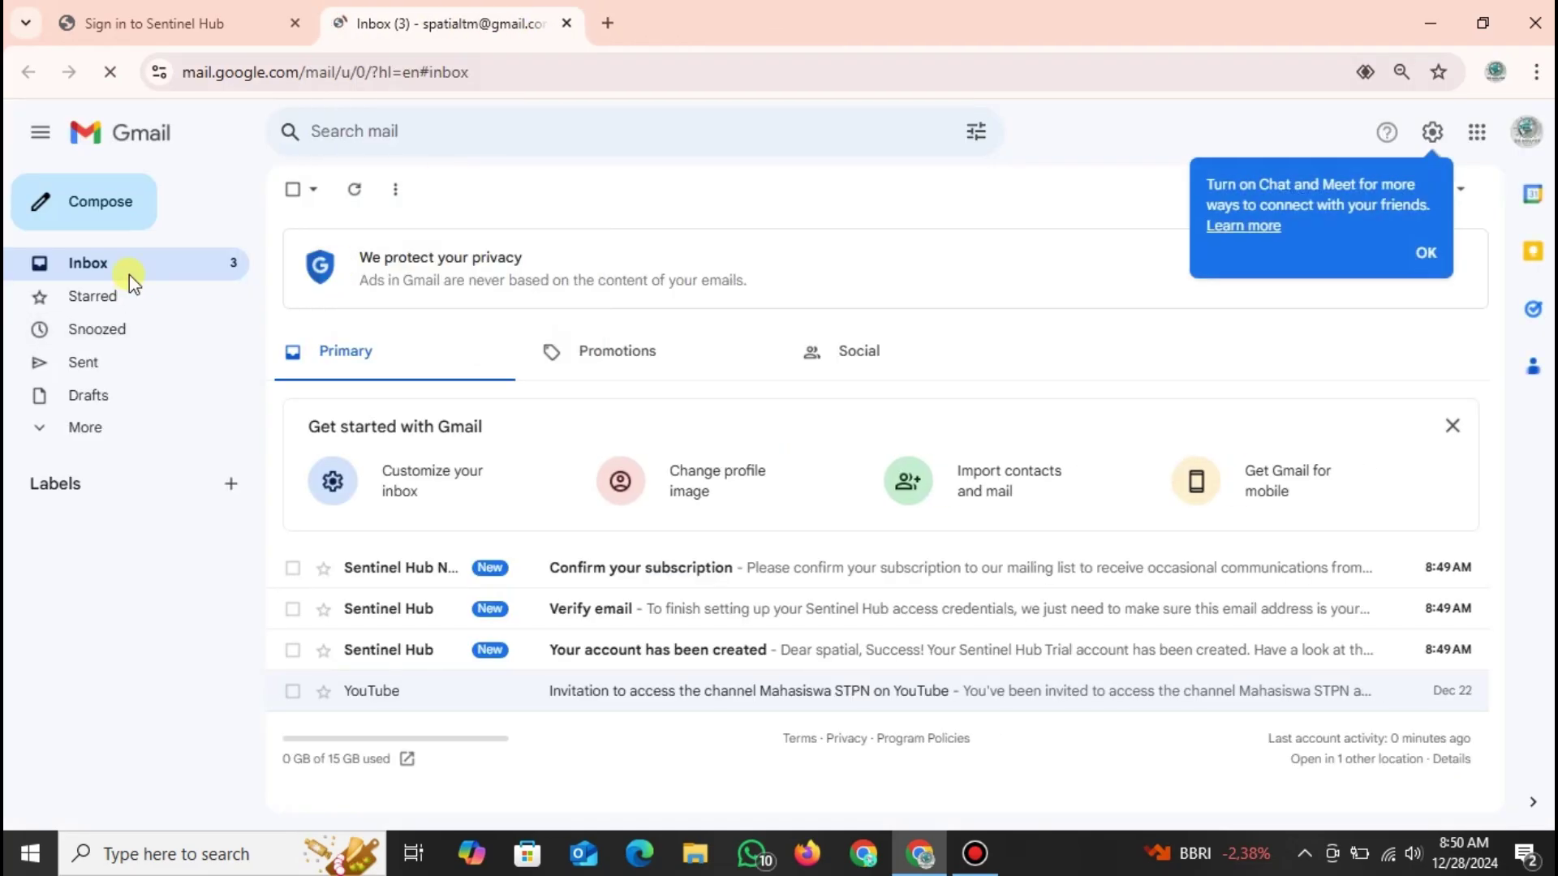
# Read the 'Confirm your subscription' email and return to the inbox.
pyautogui.click(797, 568)
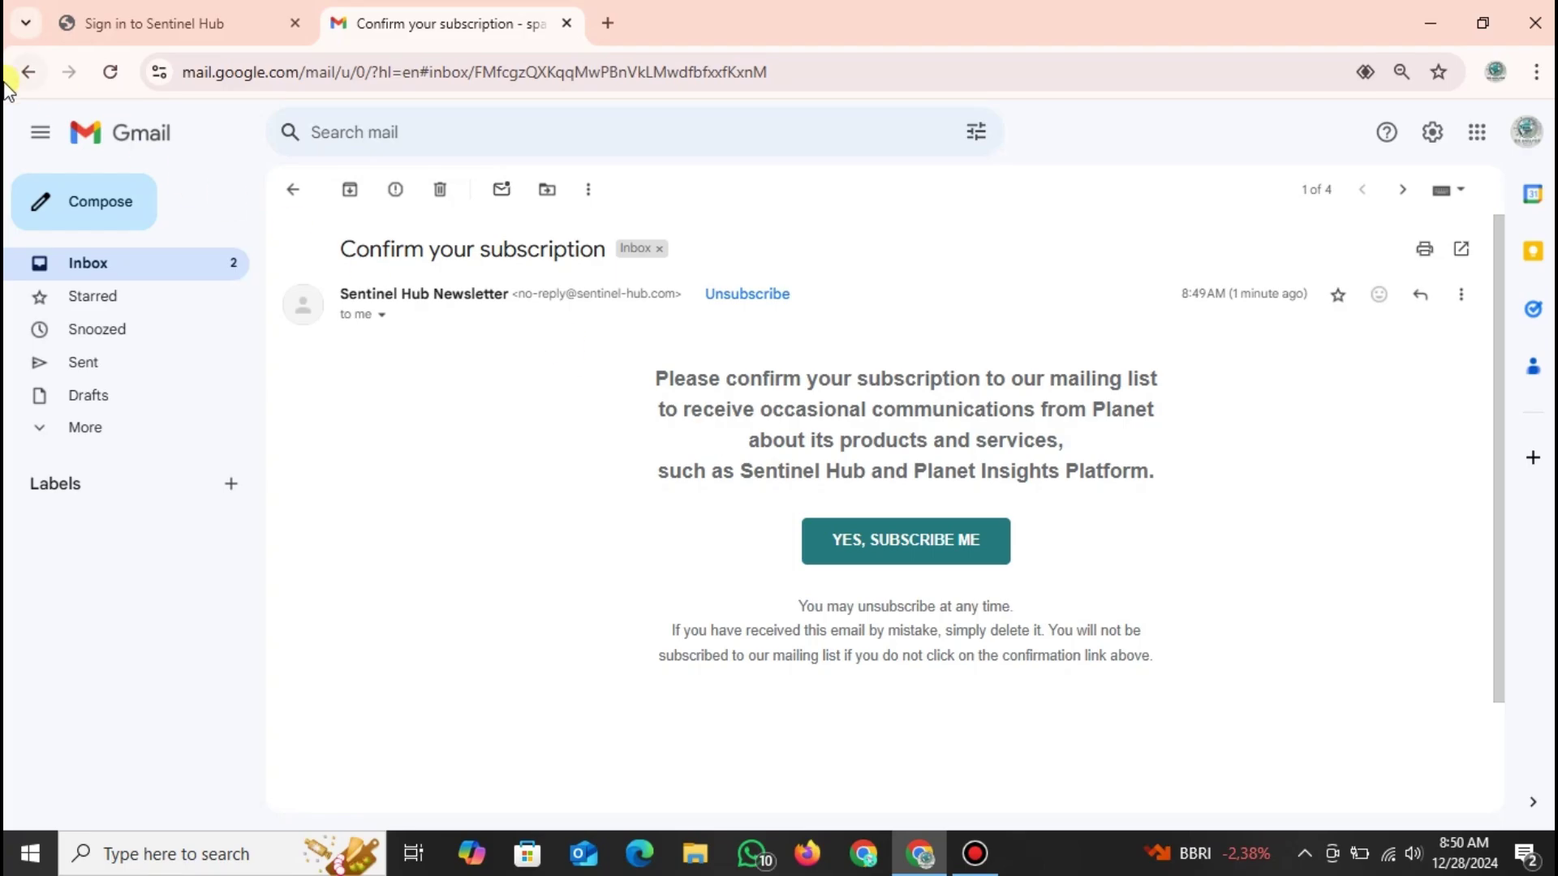
pyautogui.rightClick(32, 75)
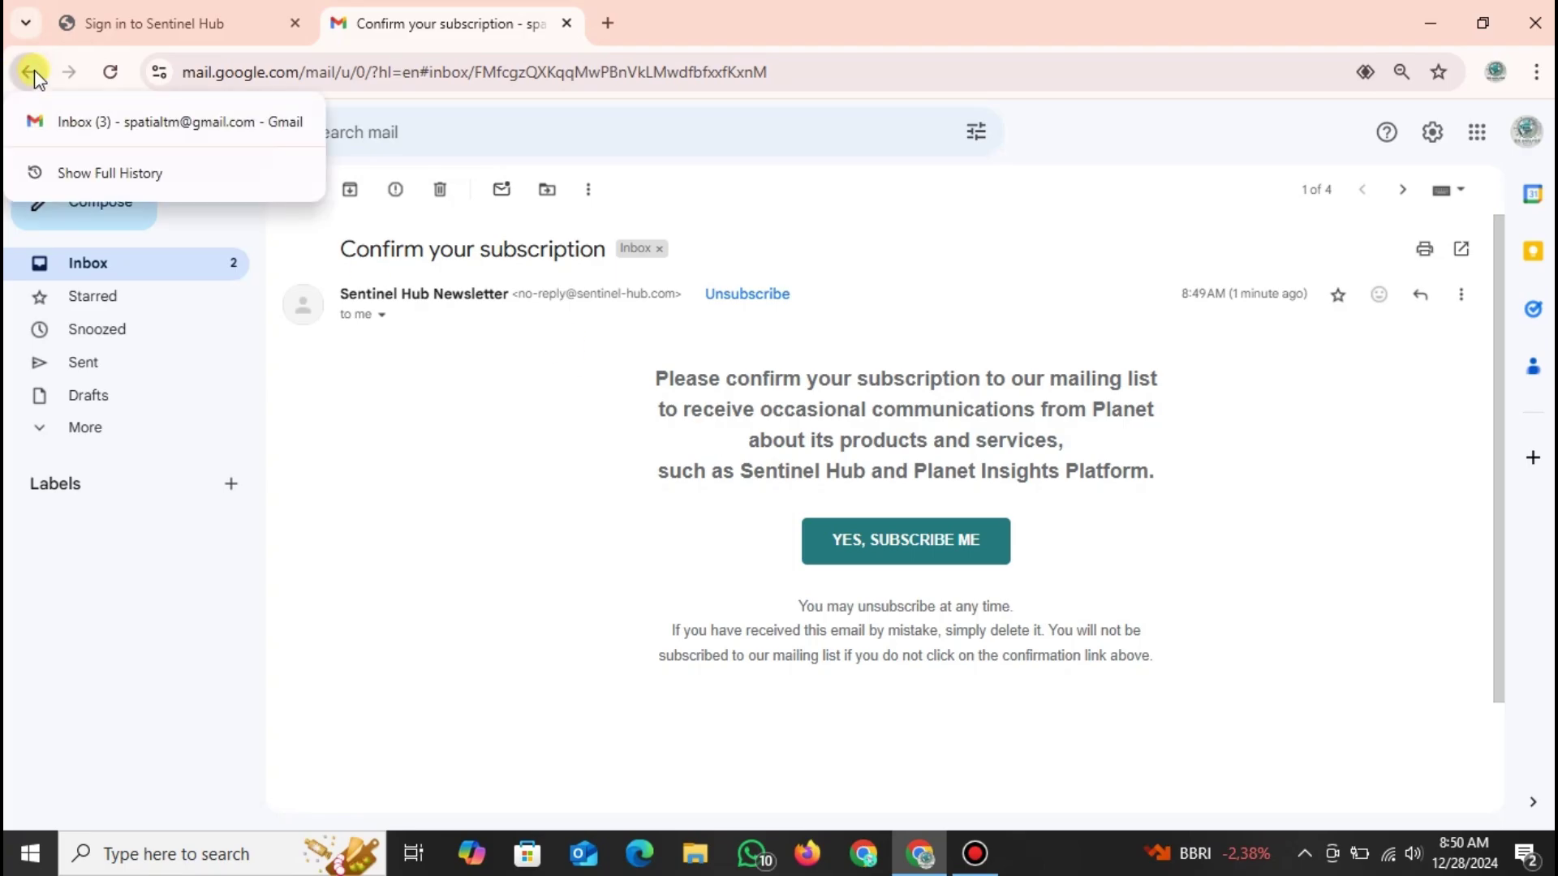
pyautogui.click(740, 532)
pyautogui.scroll(-2, 740, 533)
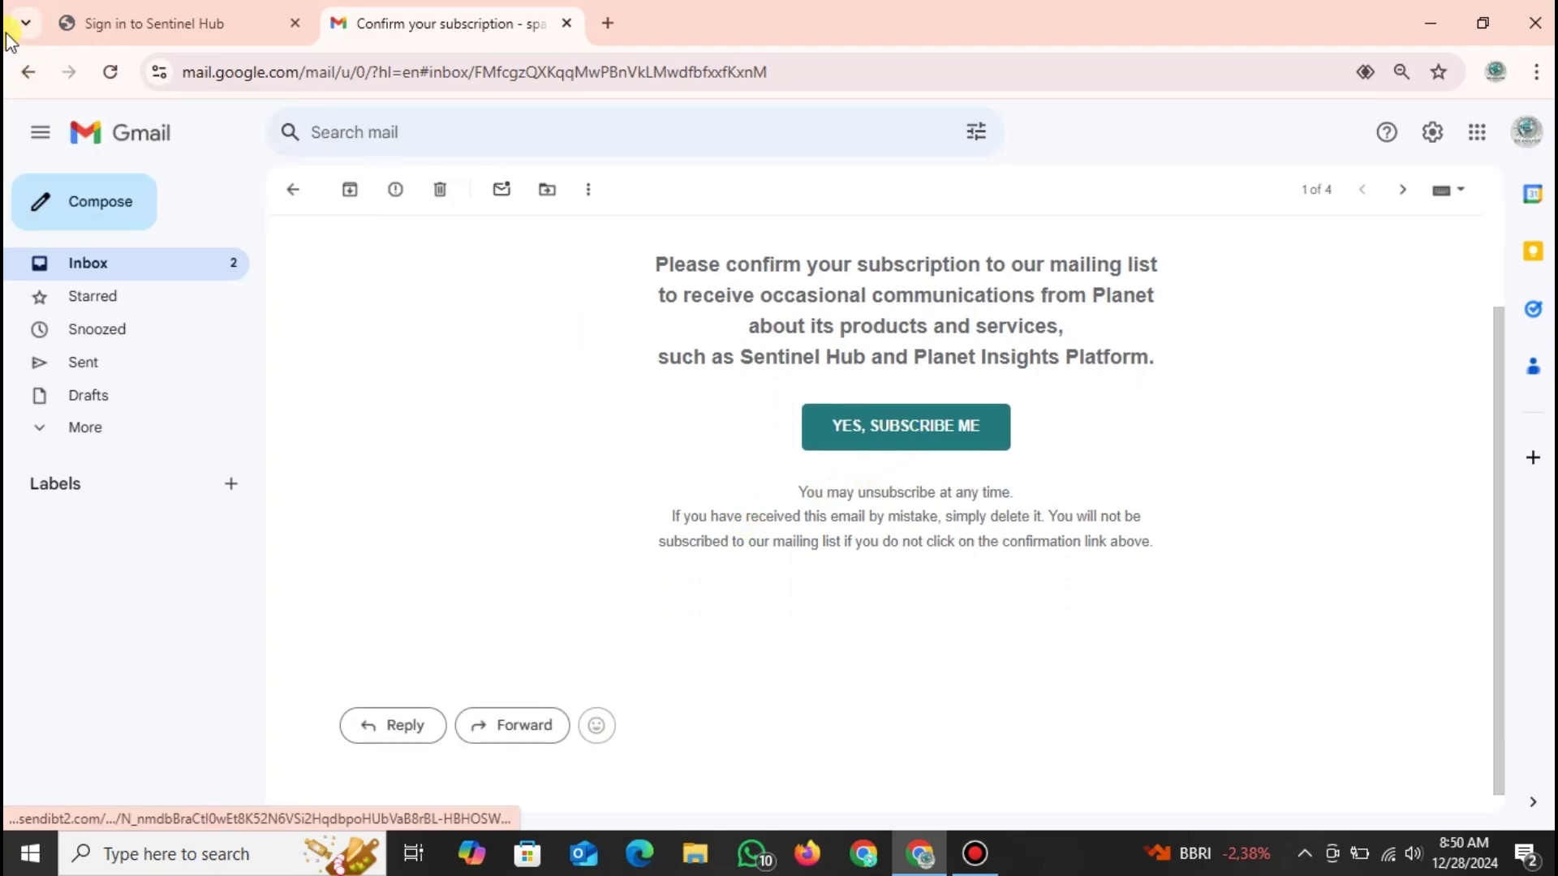
pyautogui.click(29, 72)
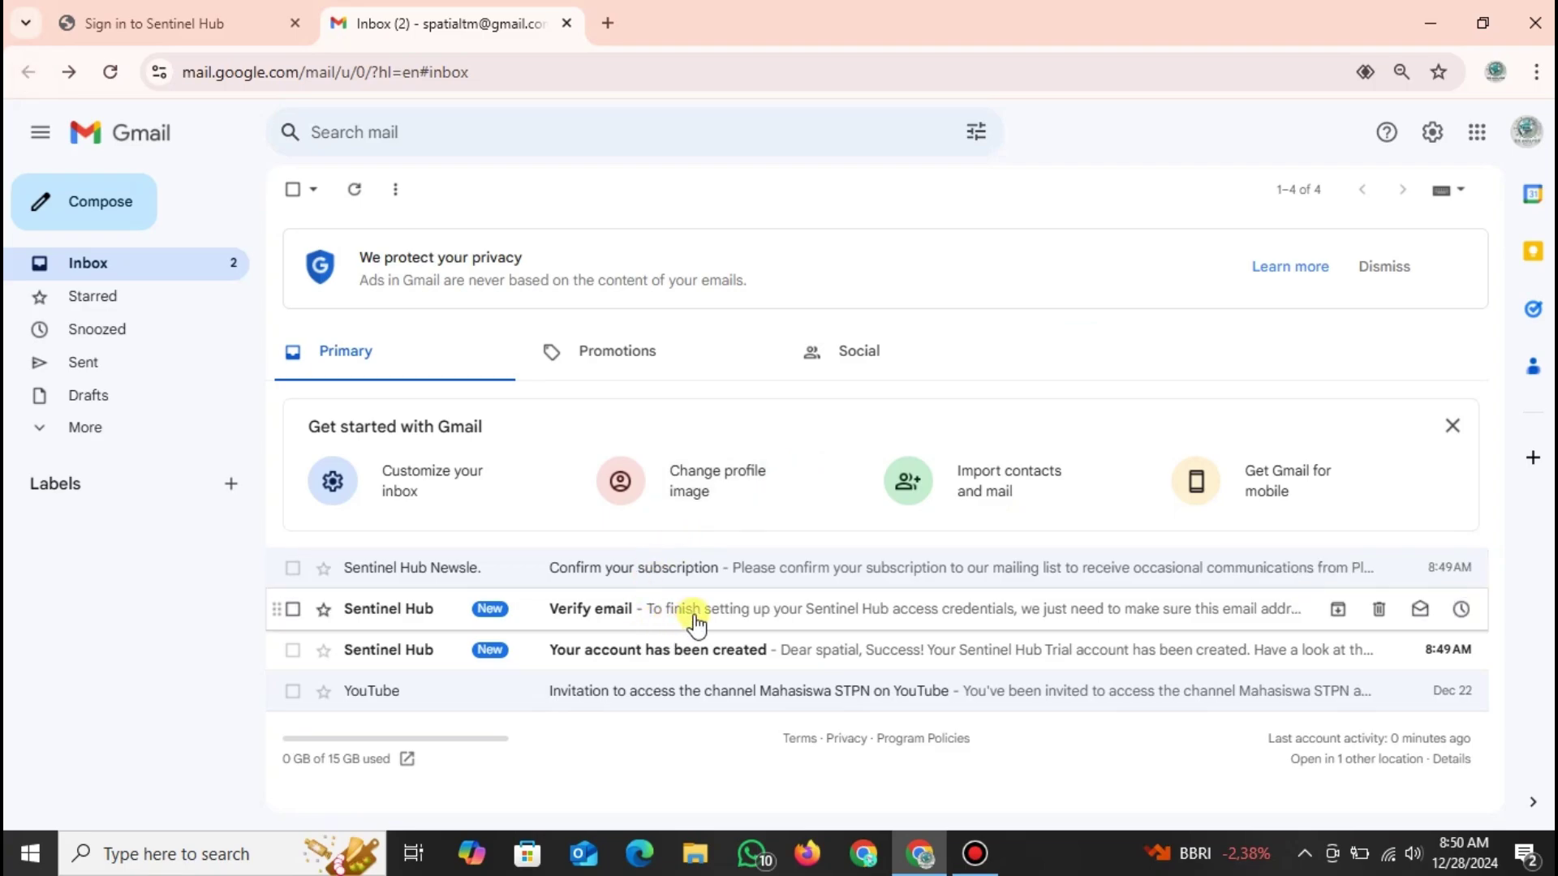
# Read the 'Verify email' and 'Your account has been created' emails, then reopen 'Verify email'.
pyautogui.click(696, 616)
pyautogui.scroll(-2, 746, 568)
pyautogui.scroll(2, 779, 551)
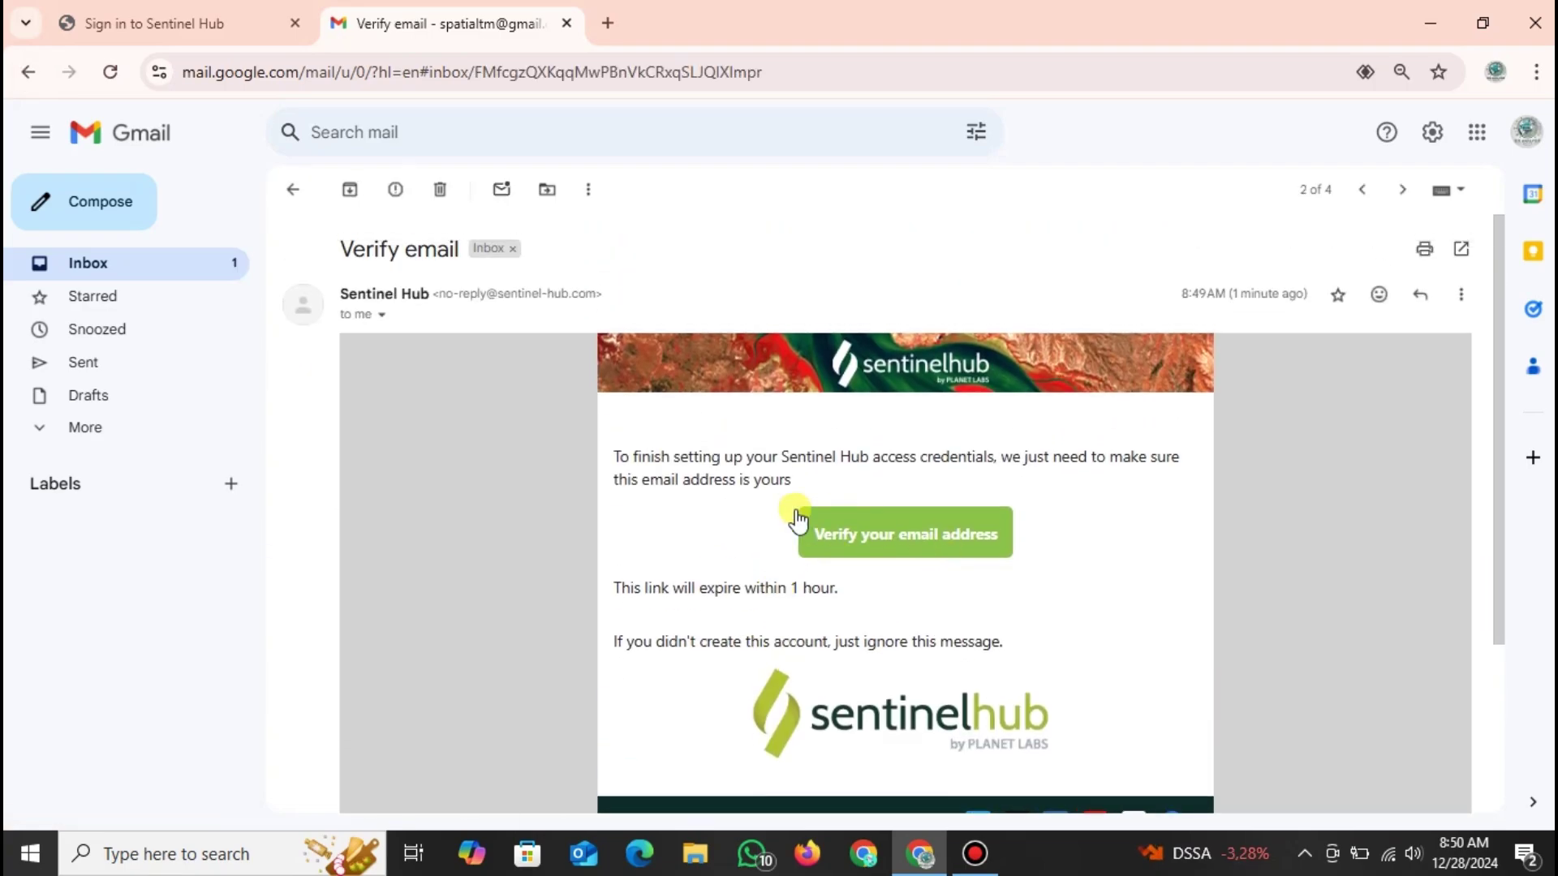
pyautogui.click(29, 73)
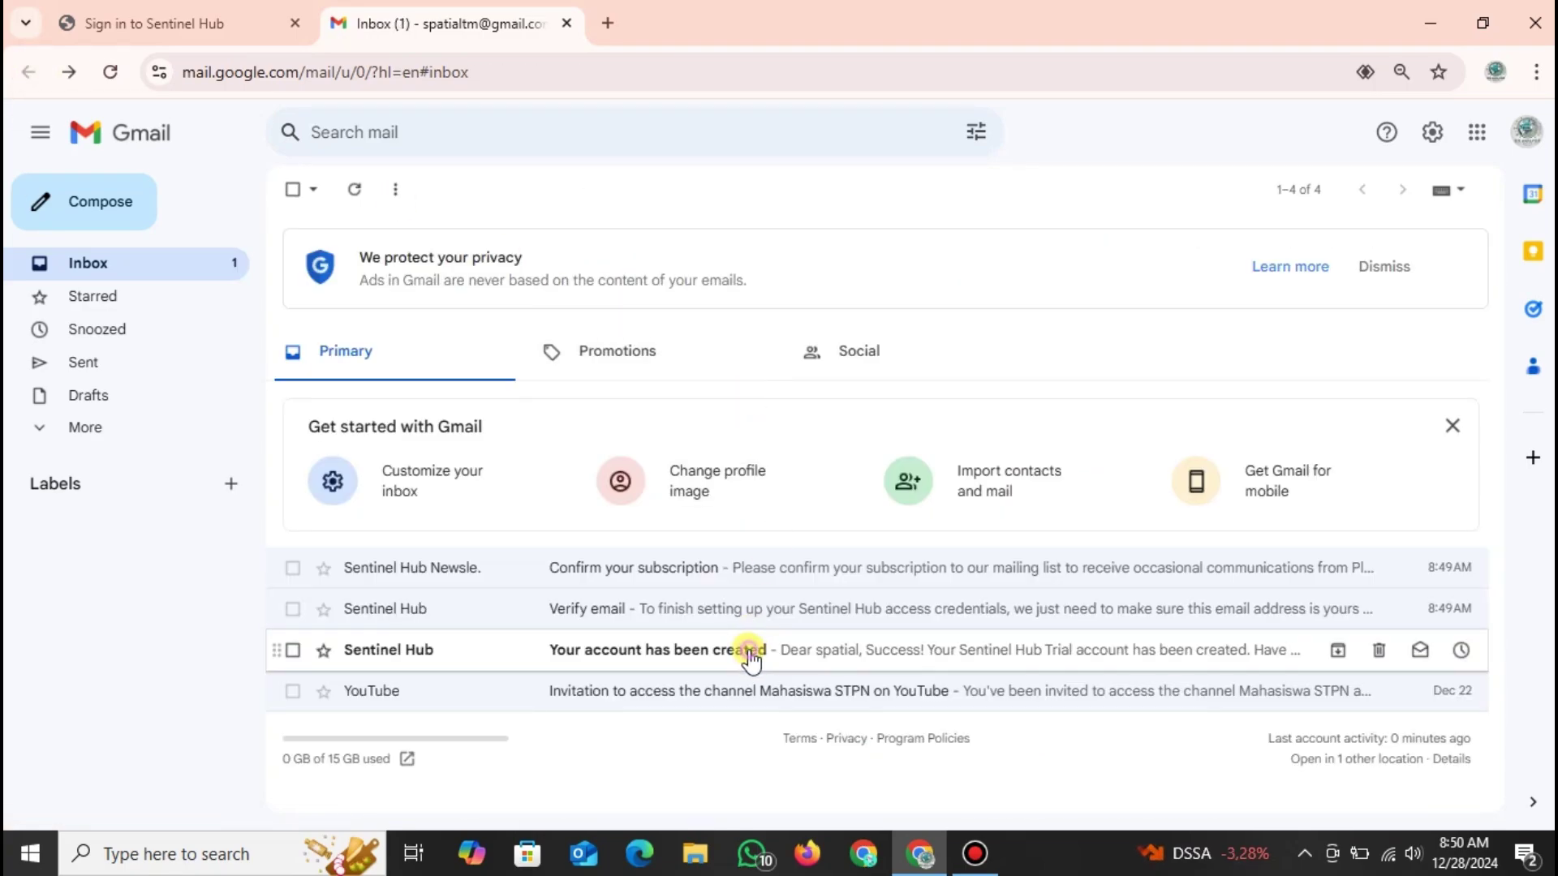
pyautogui.click(743, 649)
pyautogui.scroll(-2, 750, 567)
pyautogui.scroll(3, 760, 511)
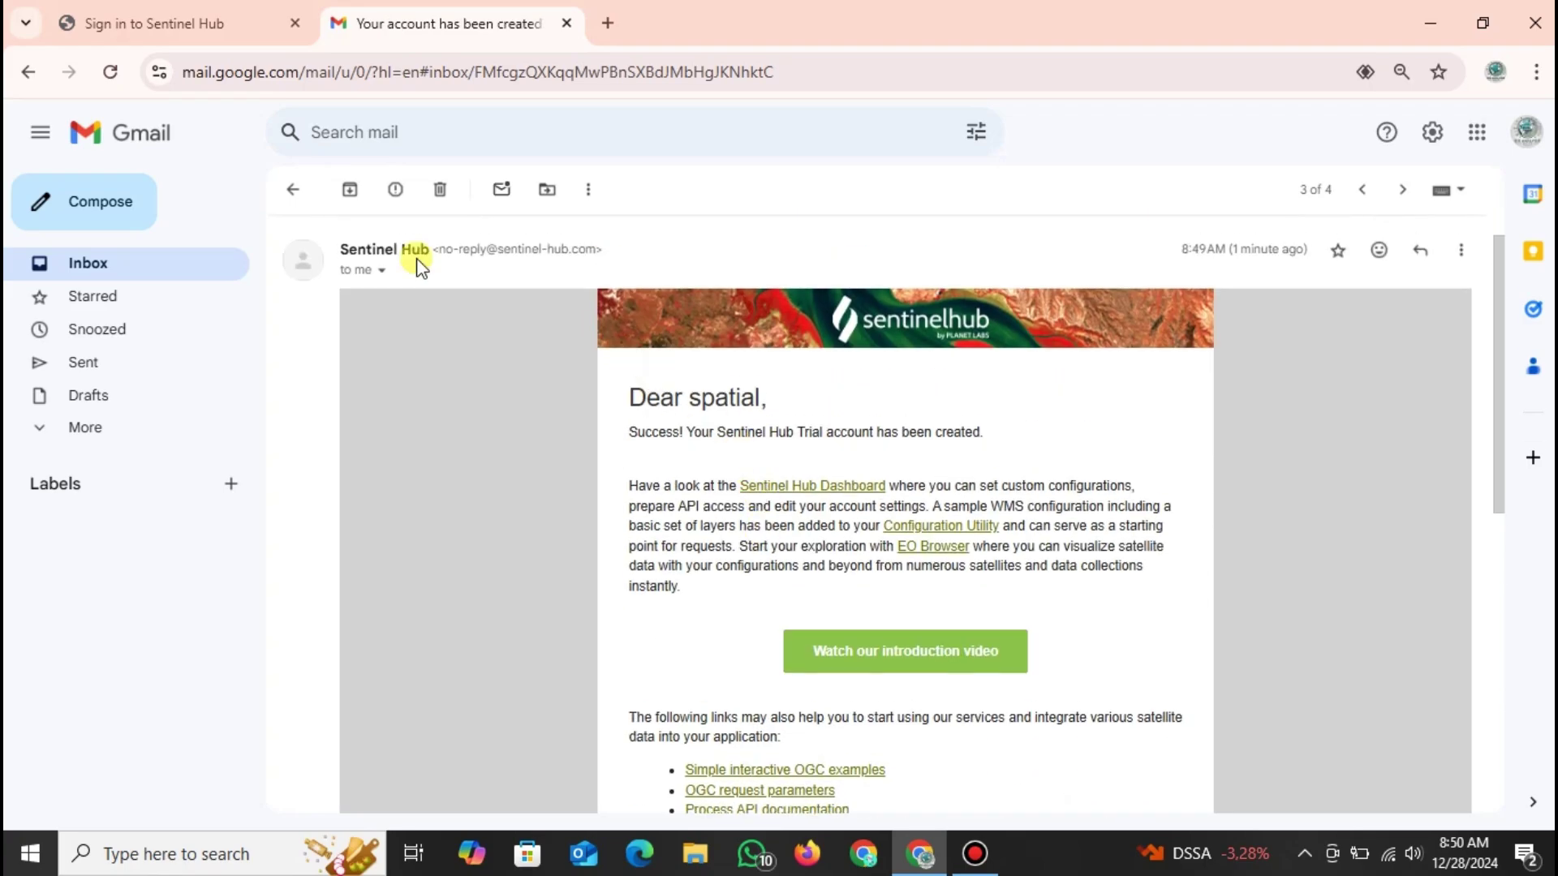
pyautogui.click(29, 72)
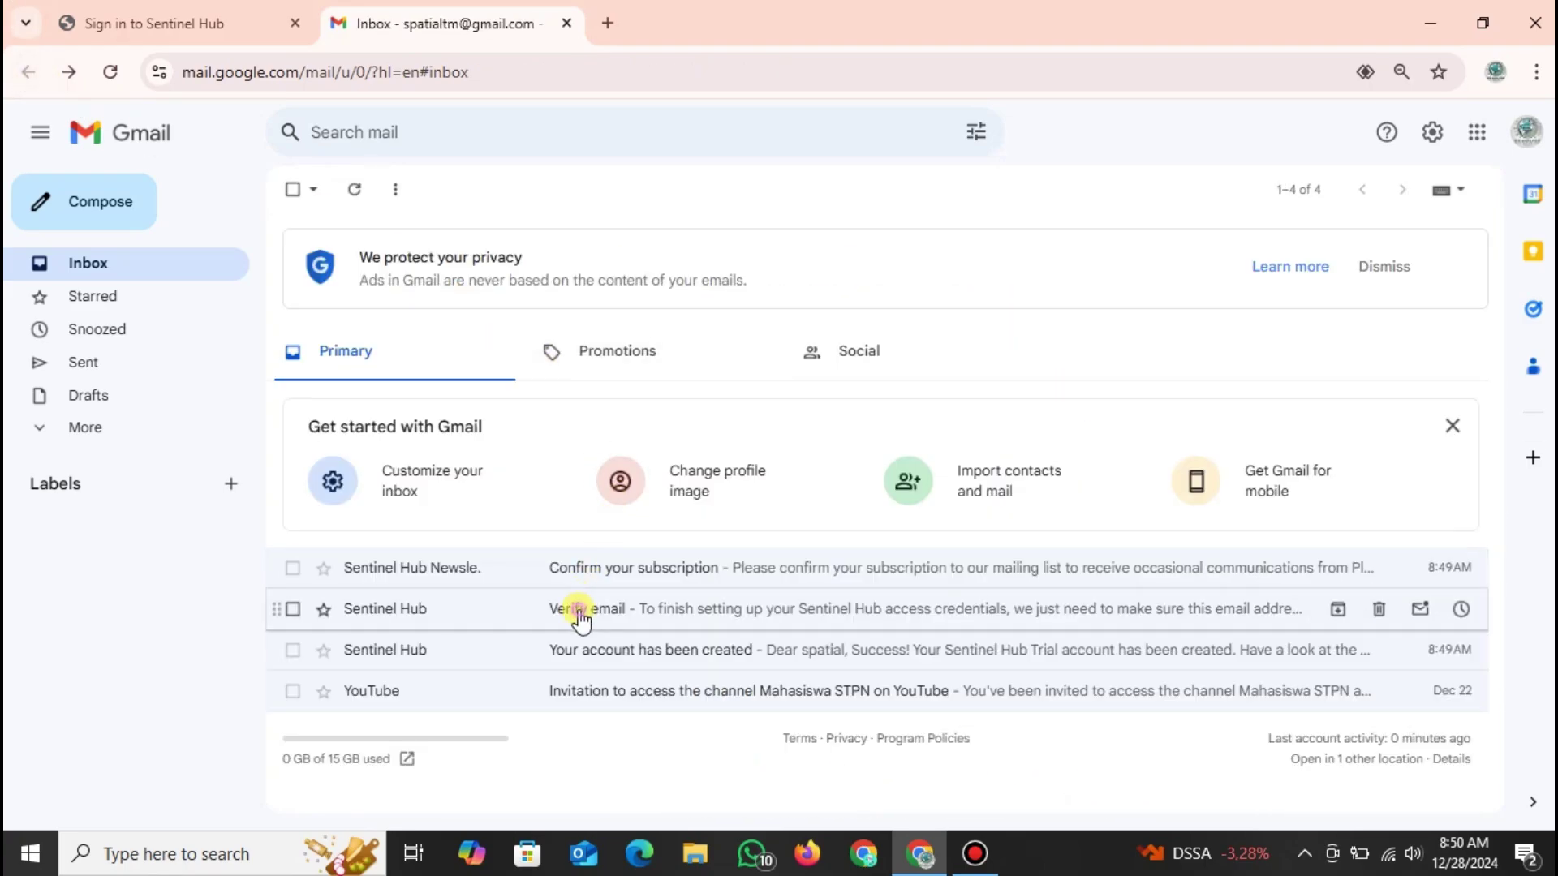
pyautogui.click(557, 609)
# Open the 'Verify your email address' link in a new tab and return to the inbox.
pyautogui.rightClick(841, 549)
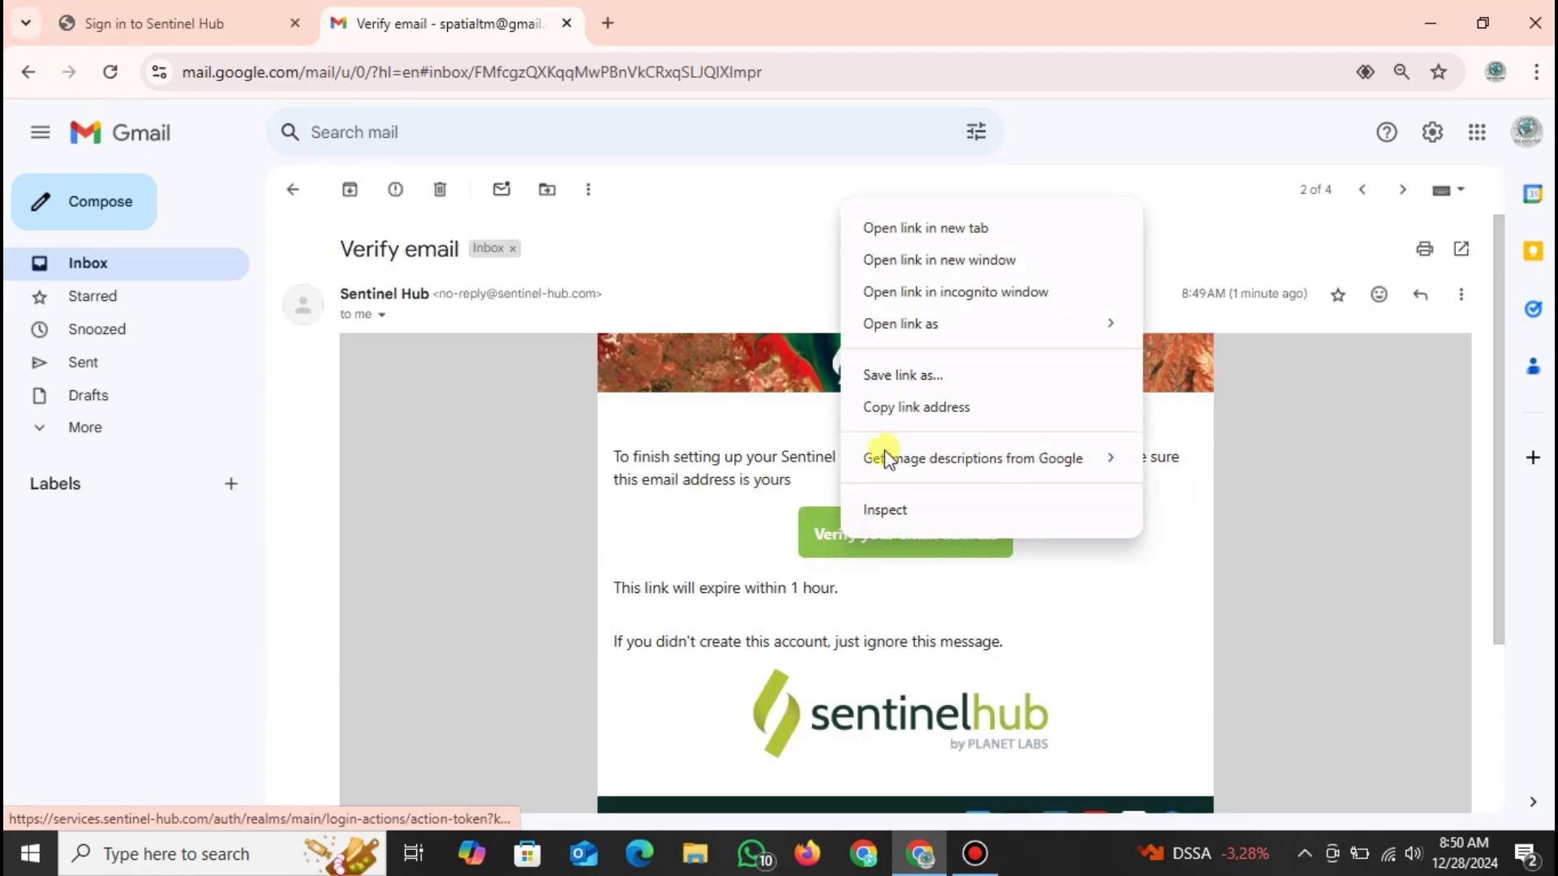
pyautogui.click(915, 230)
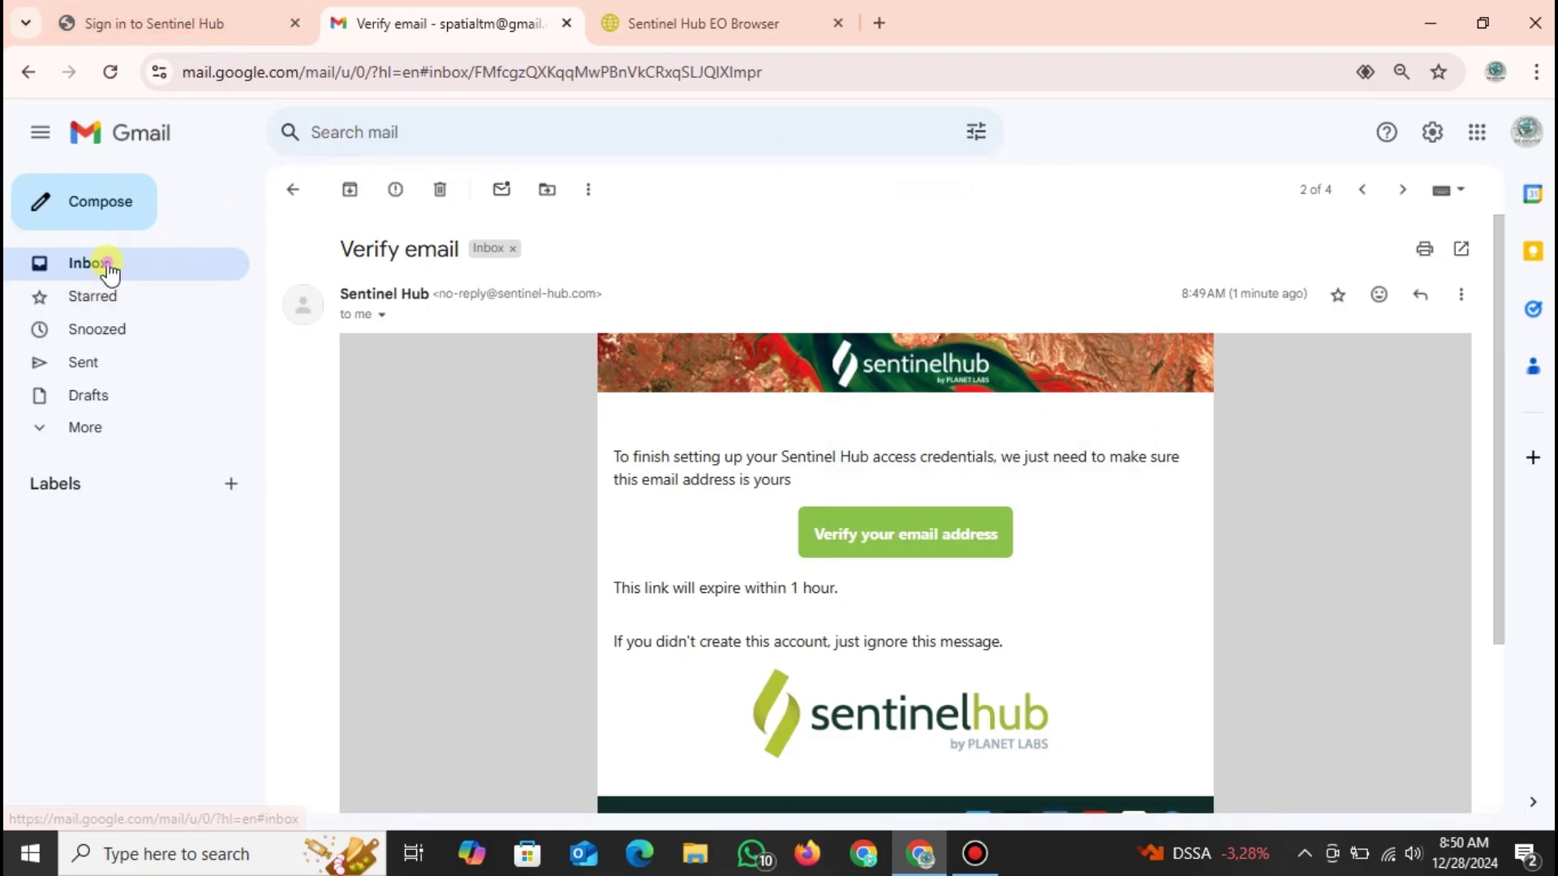
pyautogui.click(108, 266)
# Open the 'YES, SUBSCRIBE ME' link from the subscription email in a new tab, then view EO Browser.
pyautogui.moveTo(678, 565); pyautogui.dragTo(636, 563)
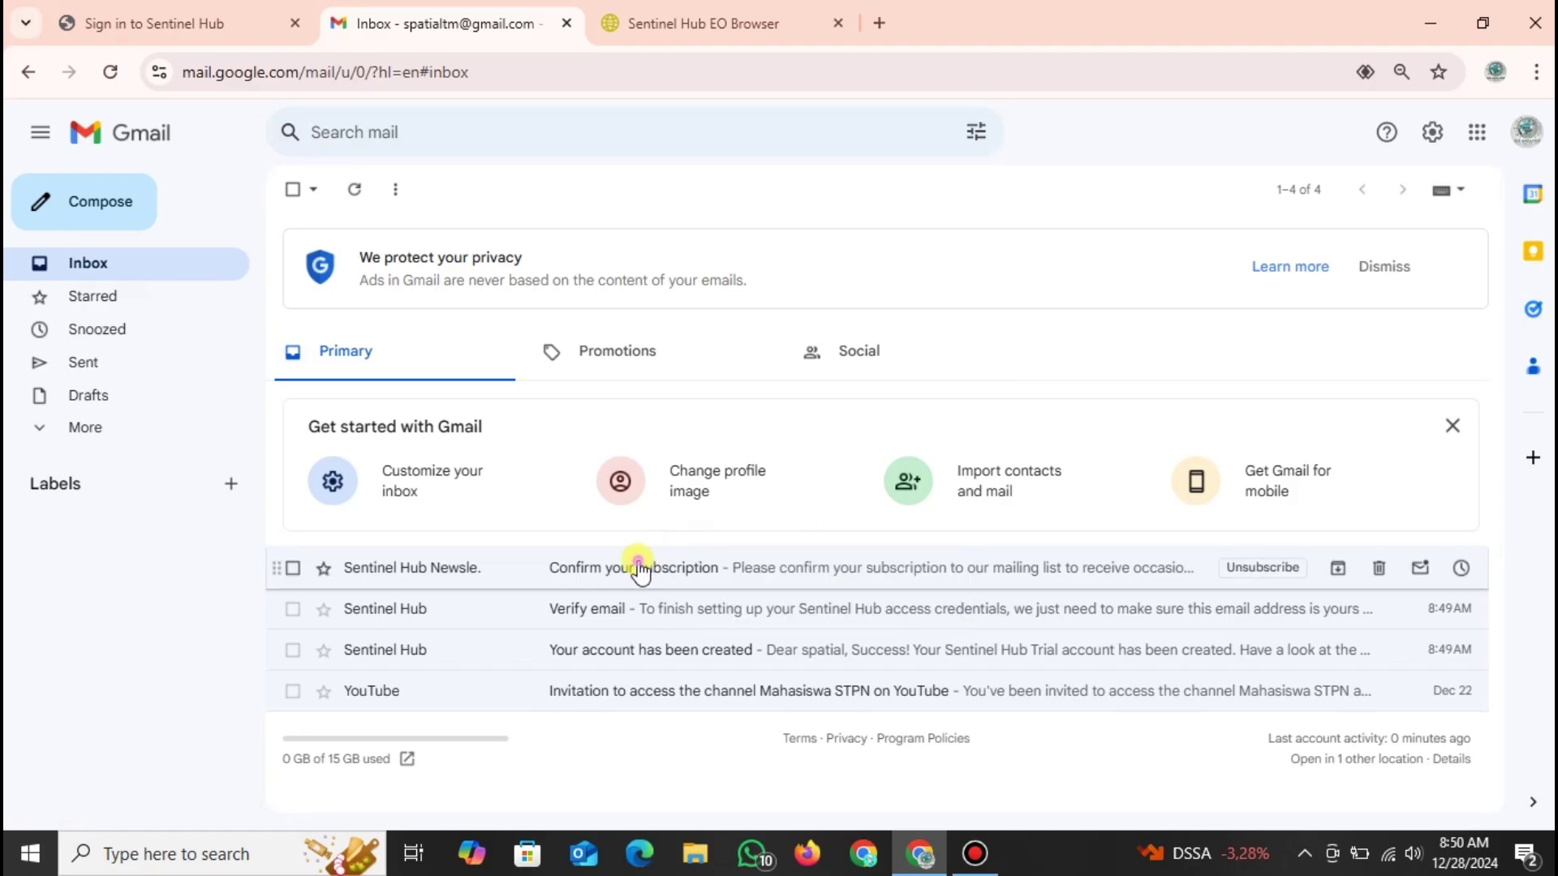
pyautogui.click(636, 563)
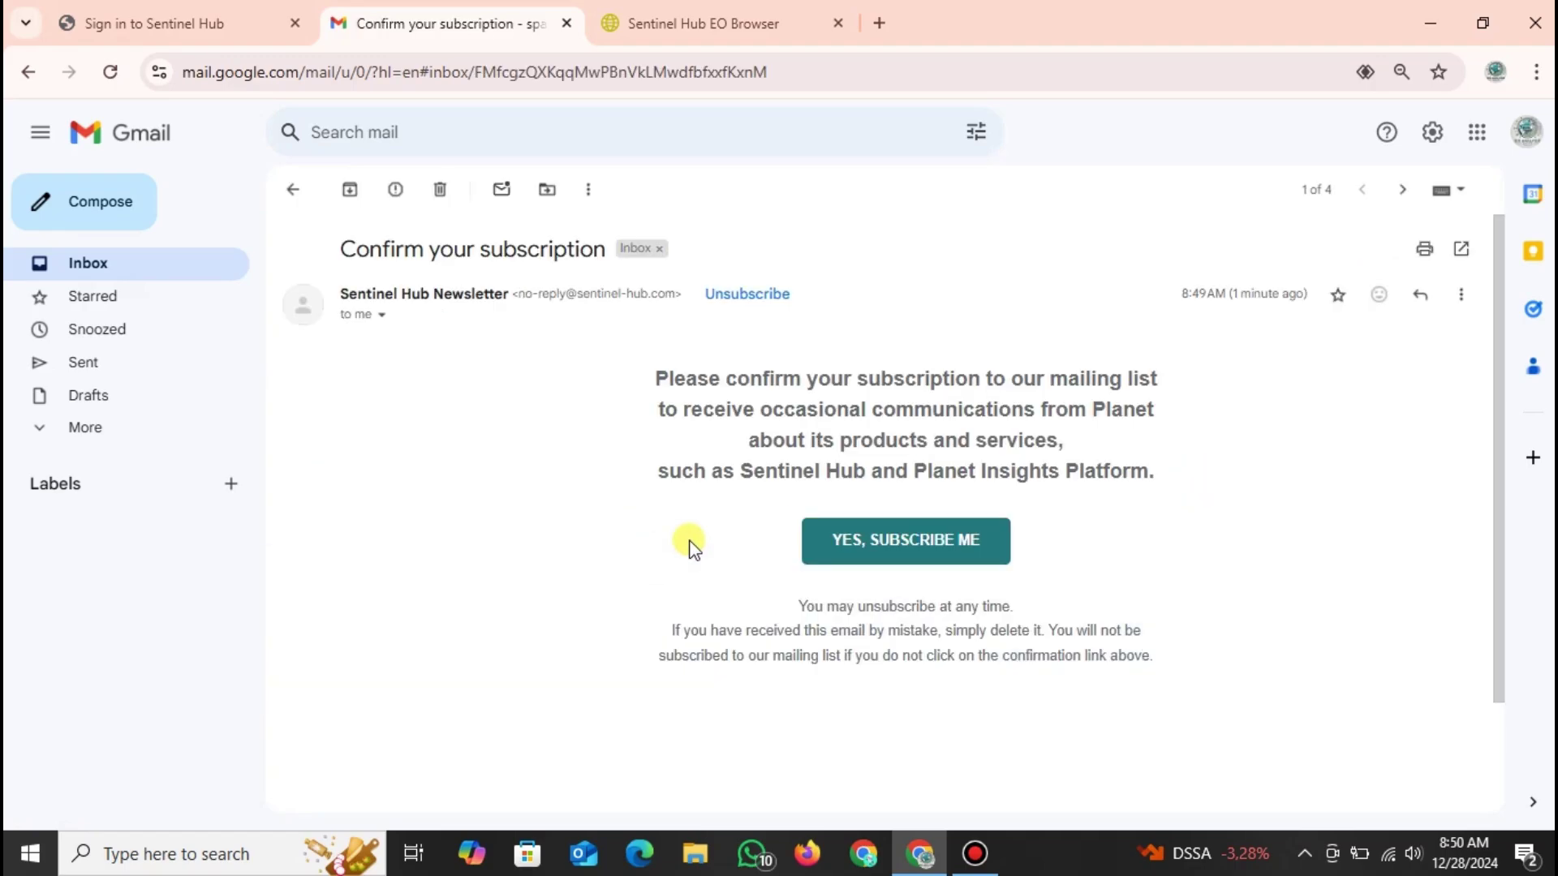
pyautogui.rightClick(921, 543)
pyautogui.click(986, 229)
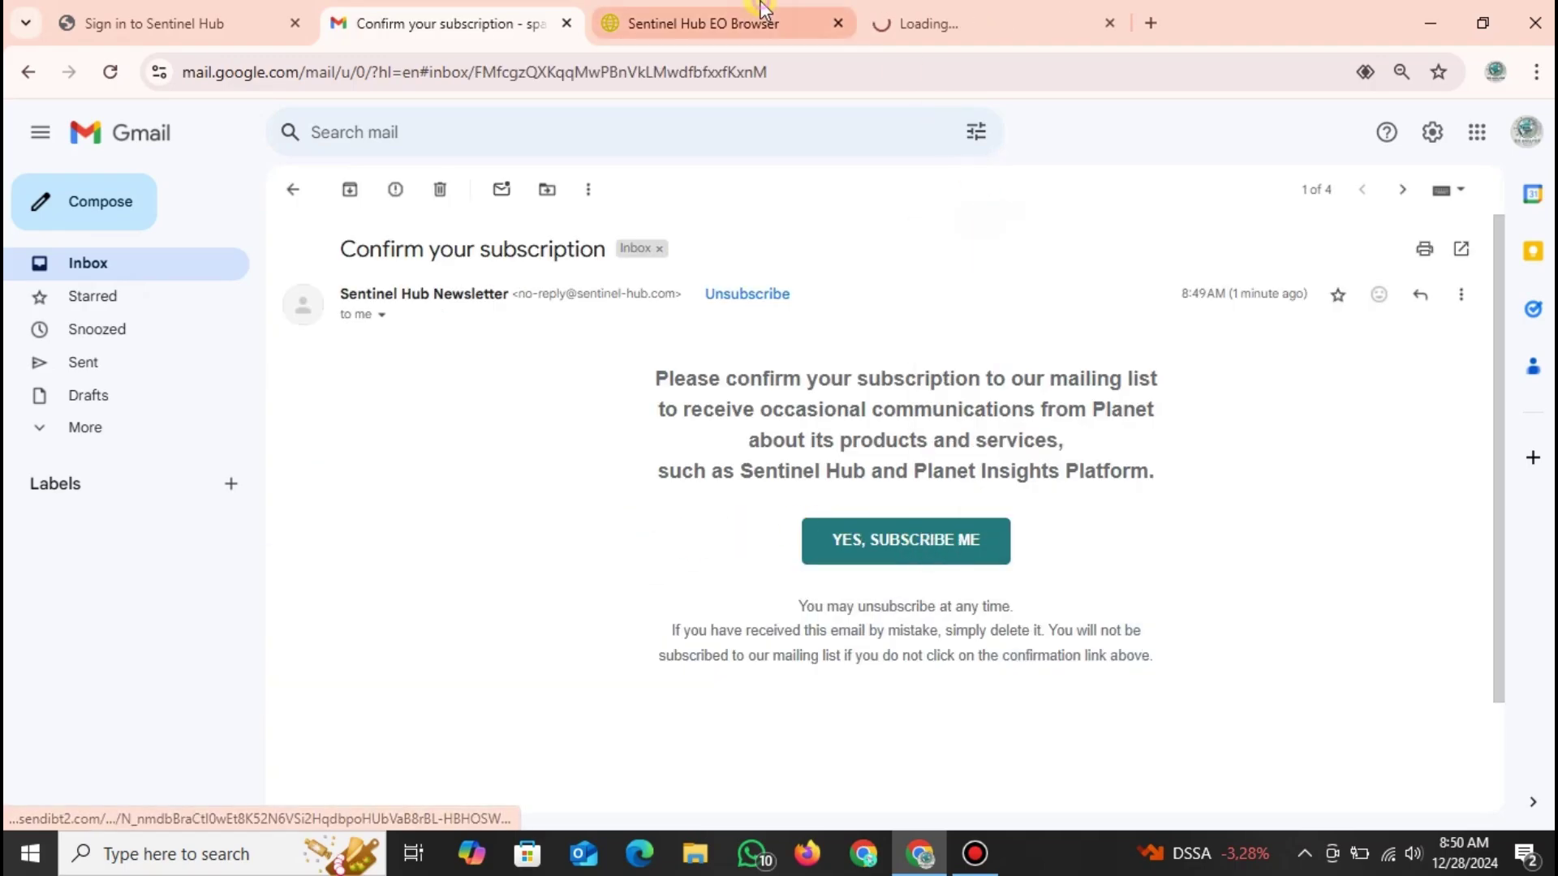
pyautogui.click(753, 18)
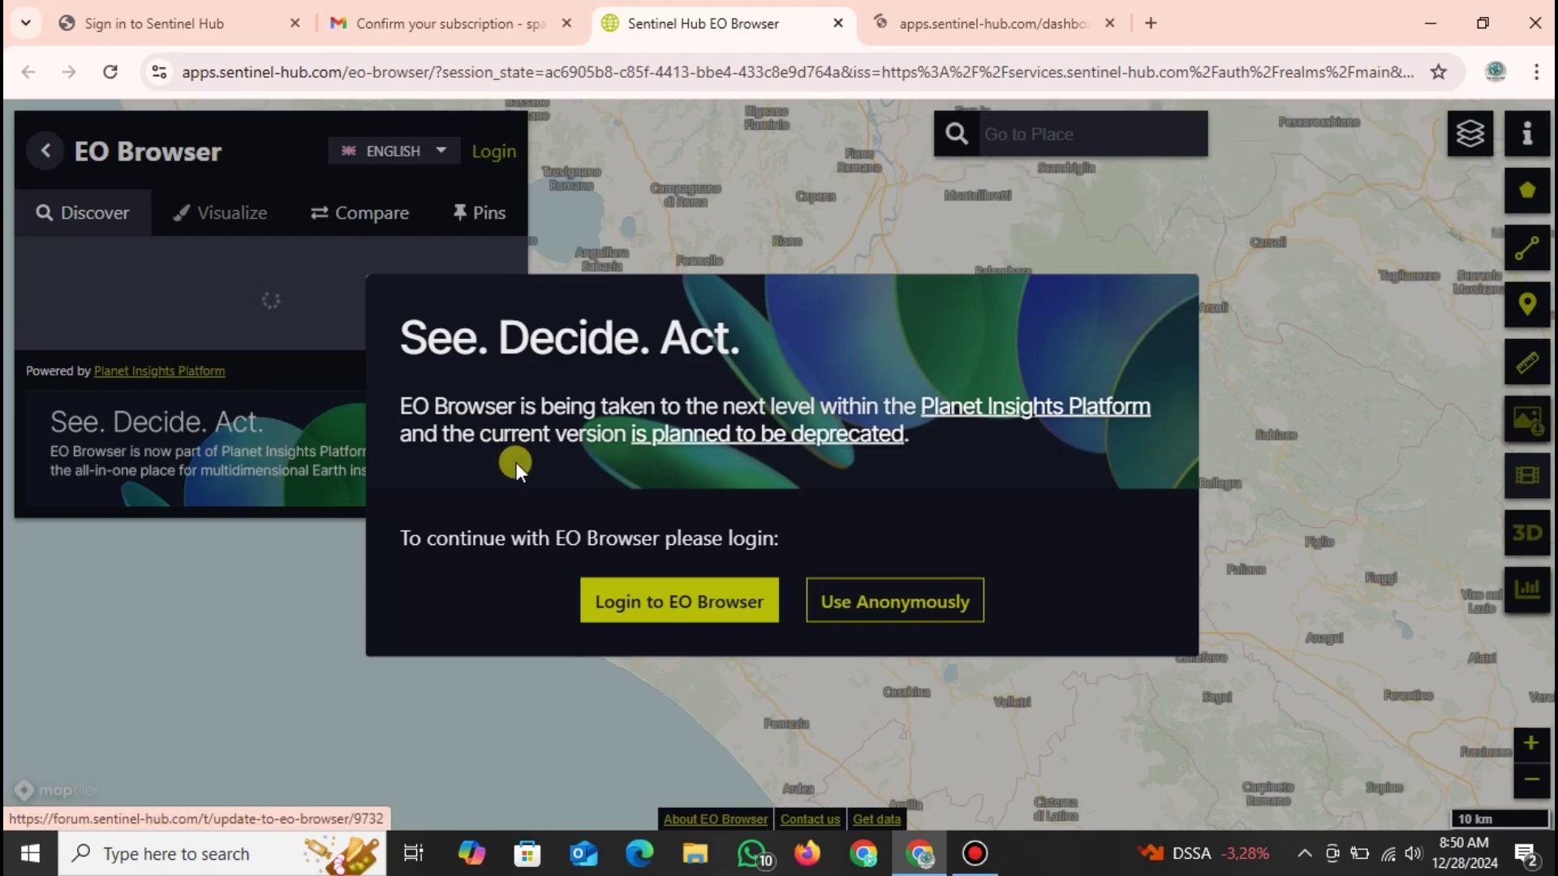
# Close the extra Sentinel Hub dashboard tab and choose 'Login to EO Browser'.
pyautogui.click(969, 11)
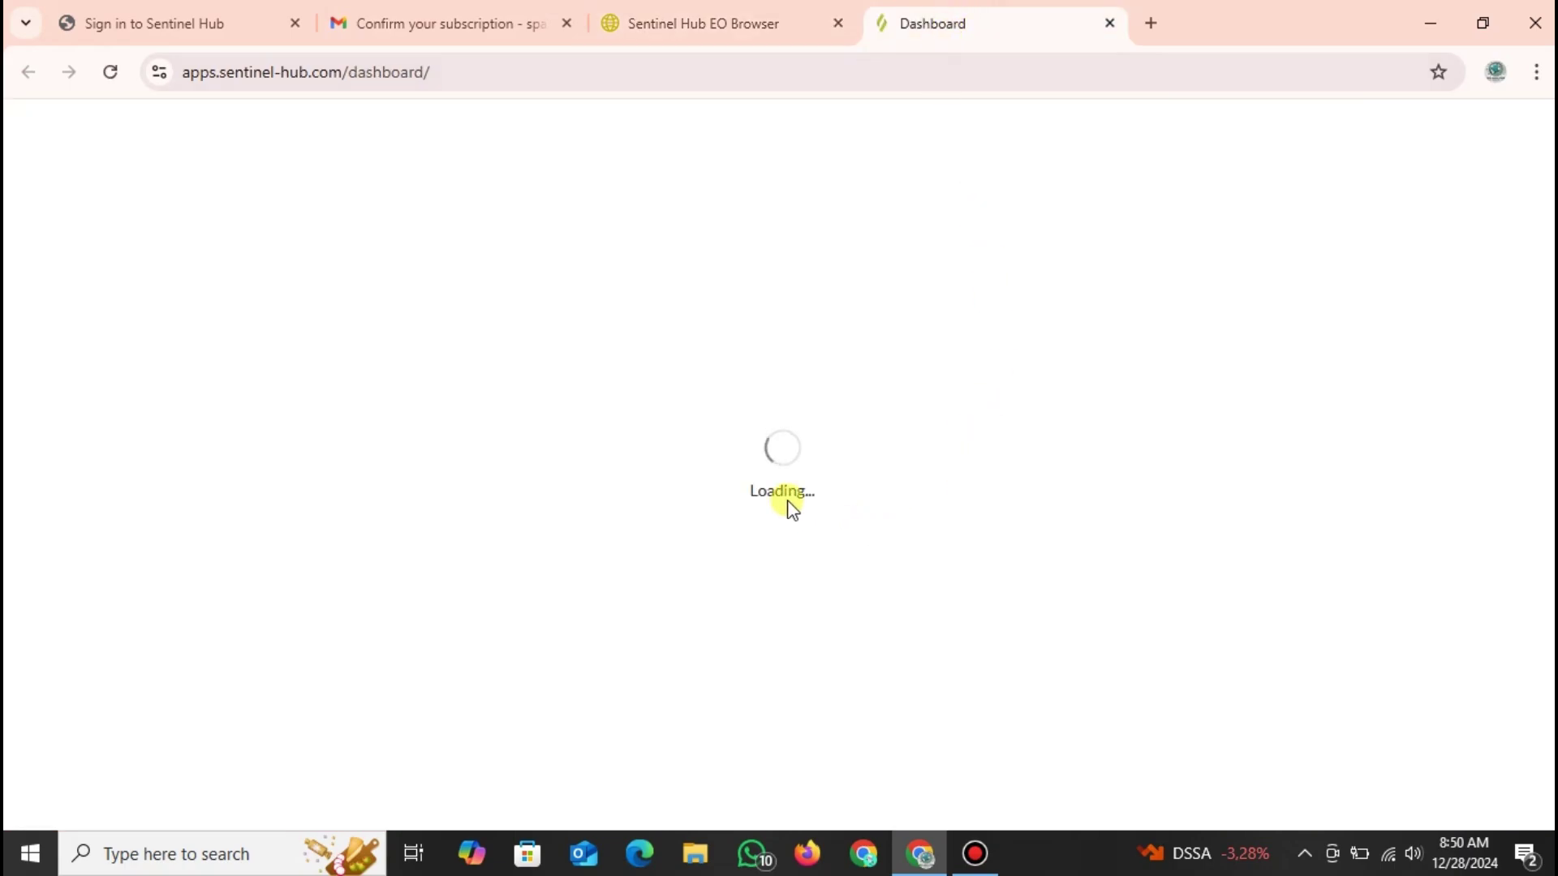
pyautogui.click(1110, 23)
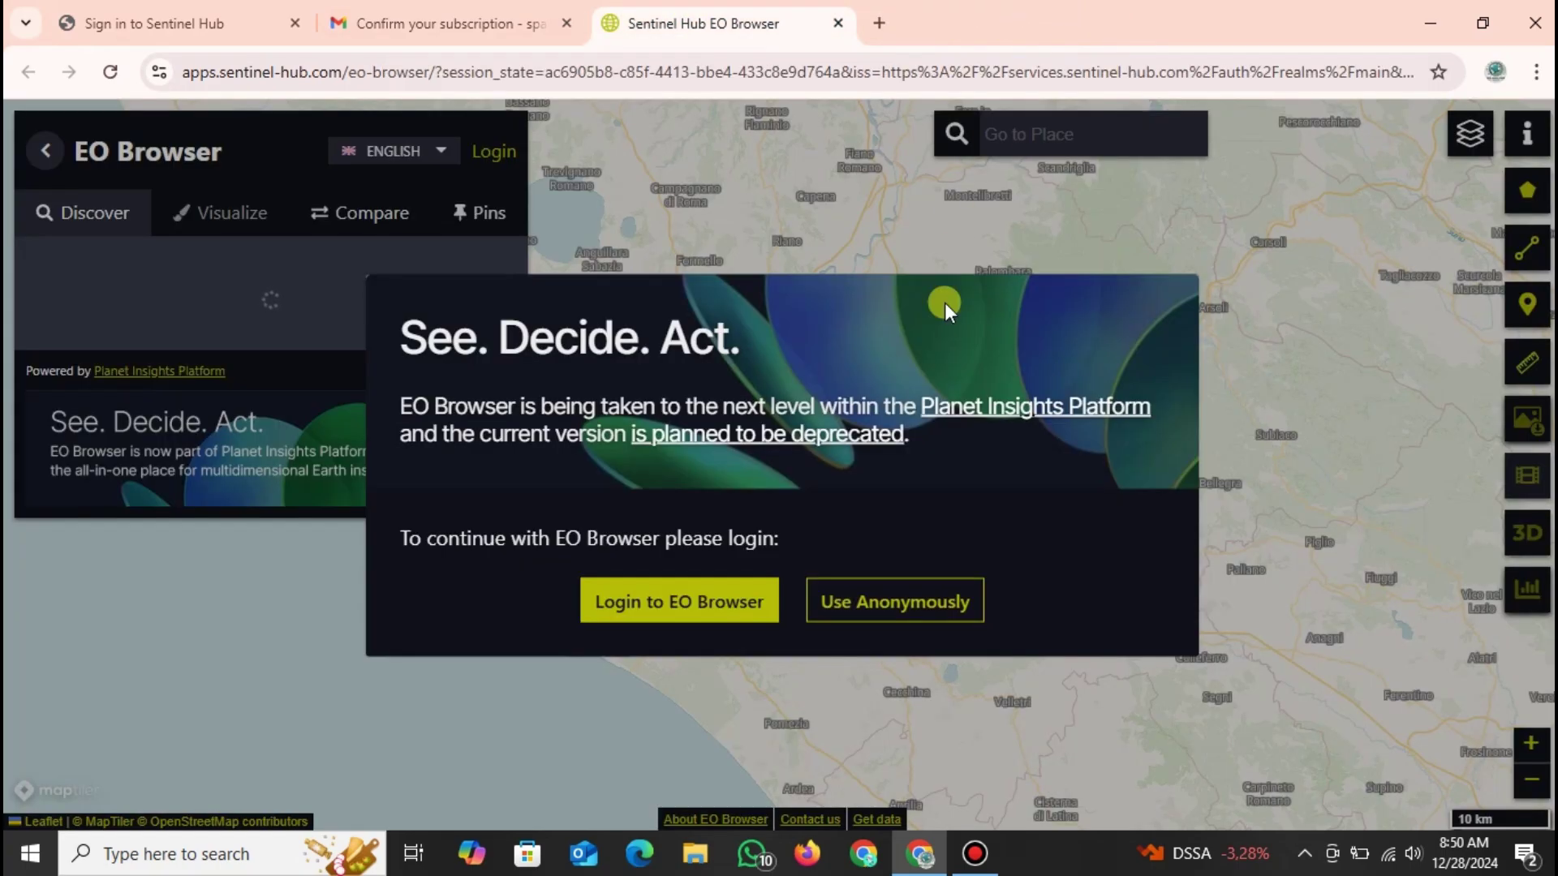
pyautogui.click(706, 604)
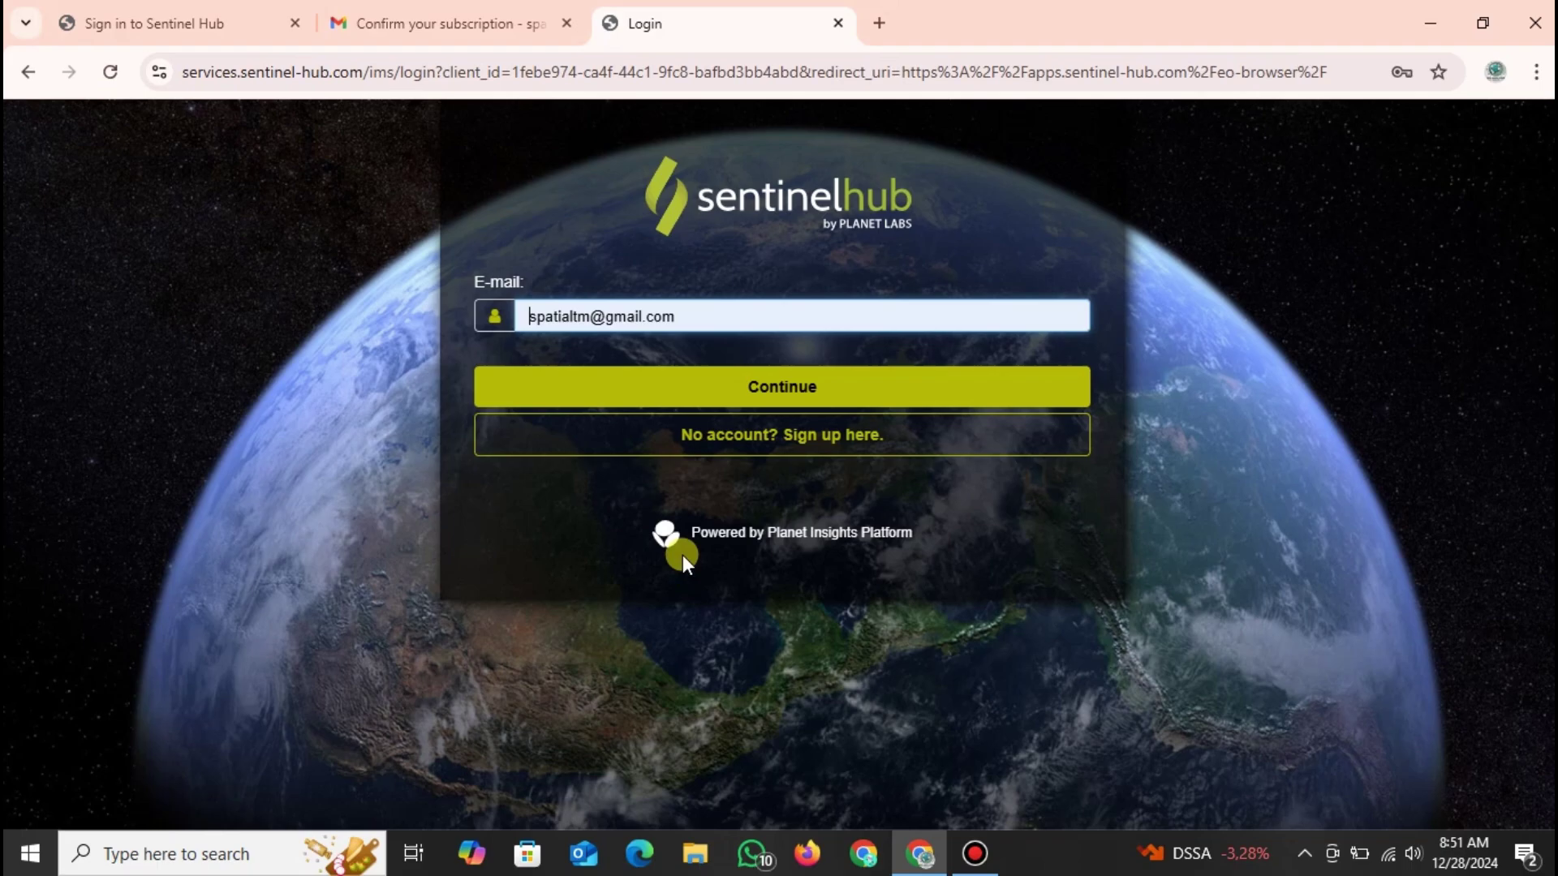
# Continue with the prefilled account on the Sentinel Hub login page.
pyautogui.click(721, 385)
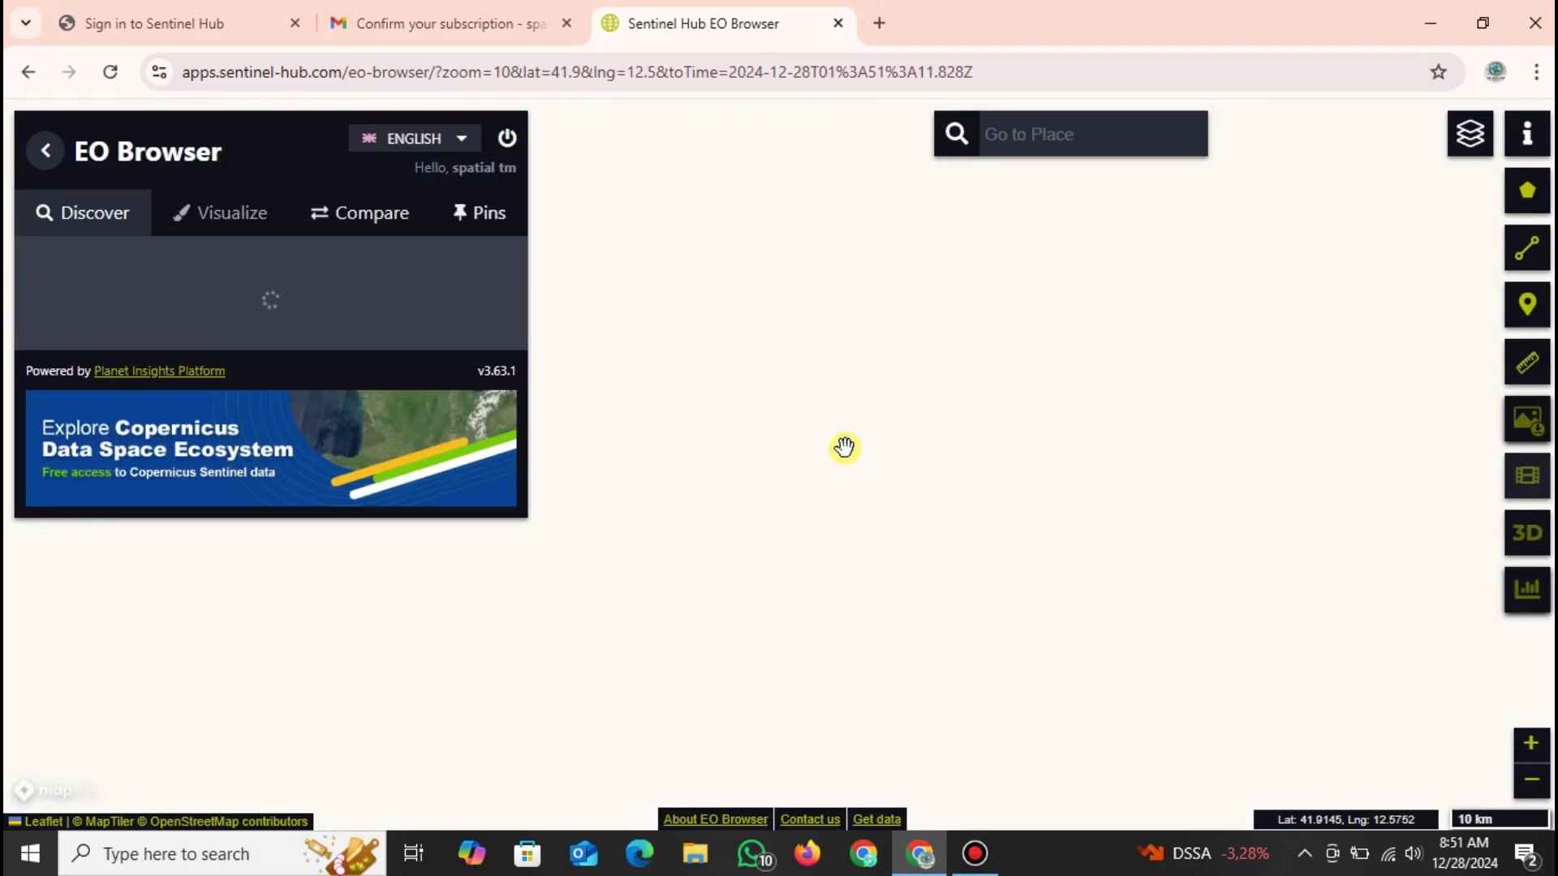
# Close the Planet Sandbox introduction, browse the Data sources list, and pan the map north of Rome.
pyautogui.scroll(-3, 941, 536)
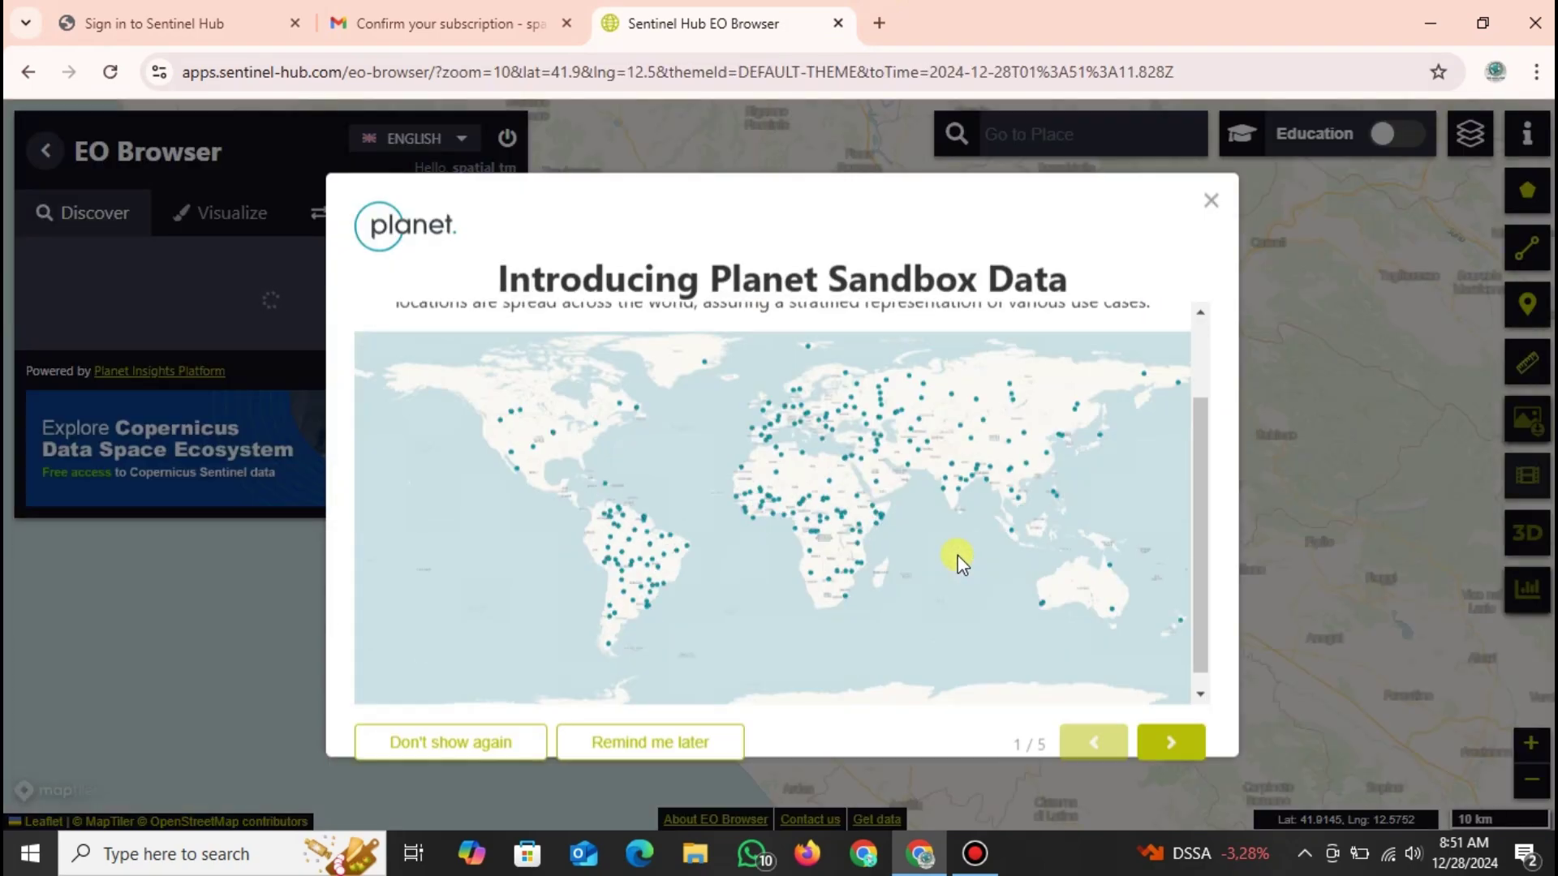
pyautogui.click(521, 745)
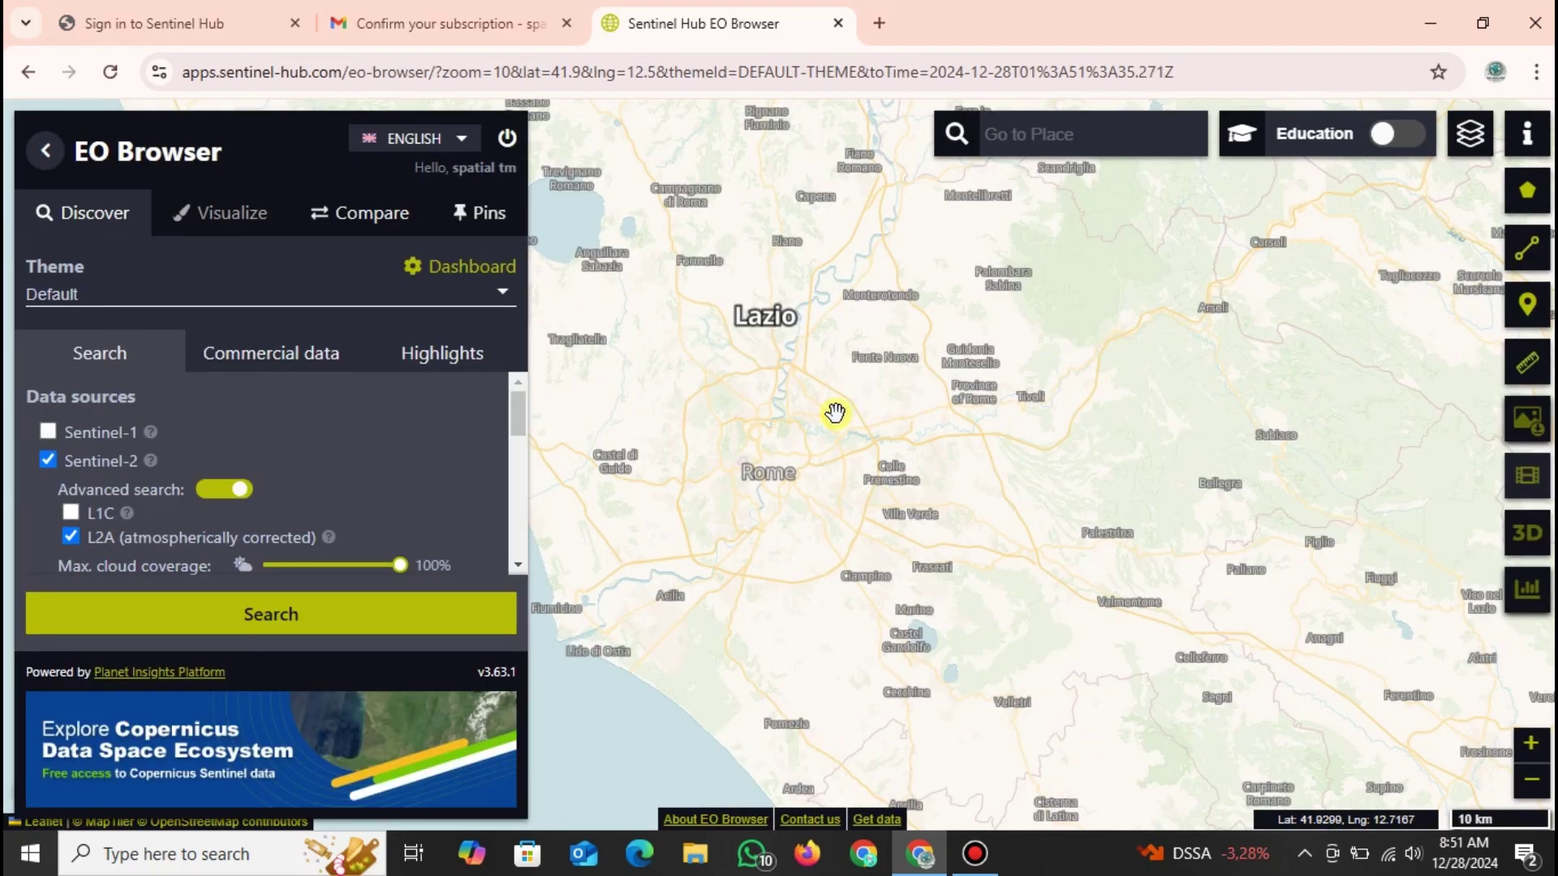
pyautogui.moveTo(410, 165); pyautogui.dragTo(522, 172)
pyautogui.scroll(-1, 1009, 248)
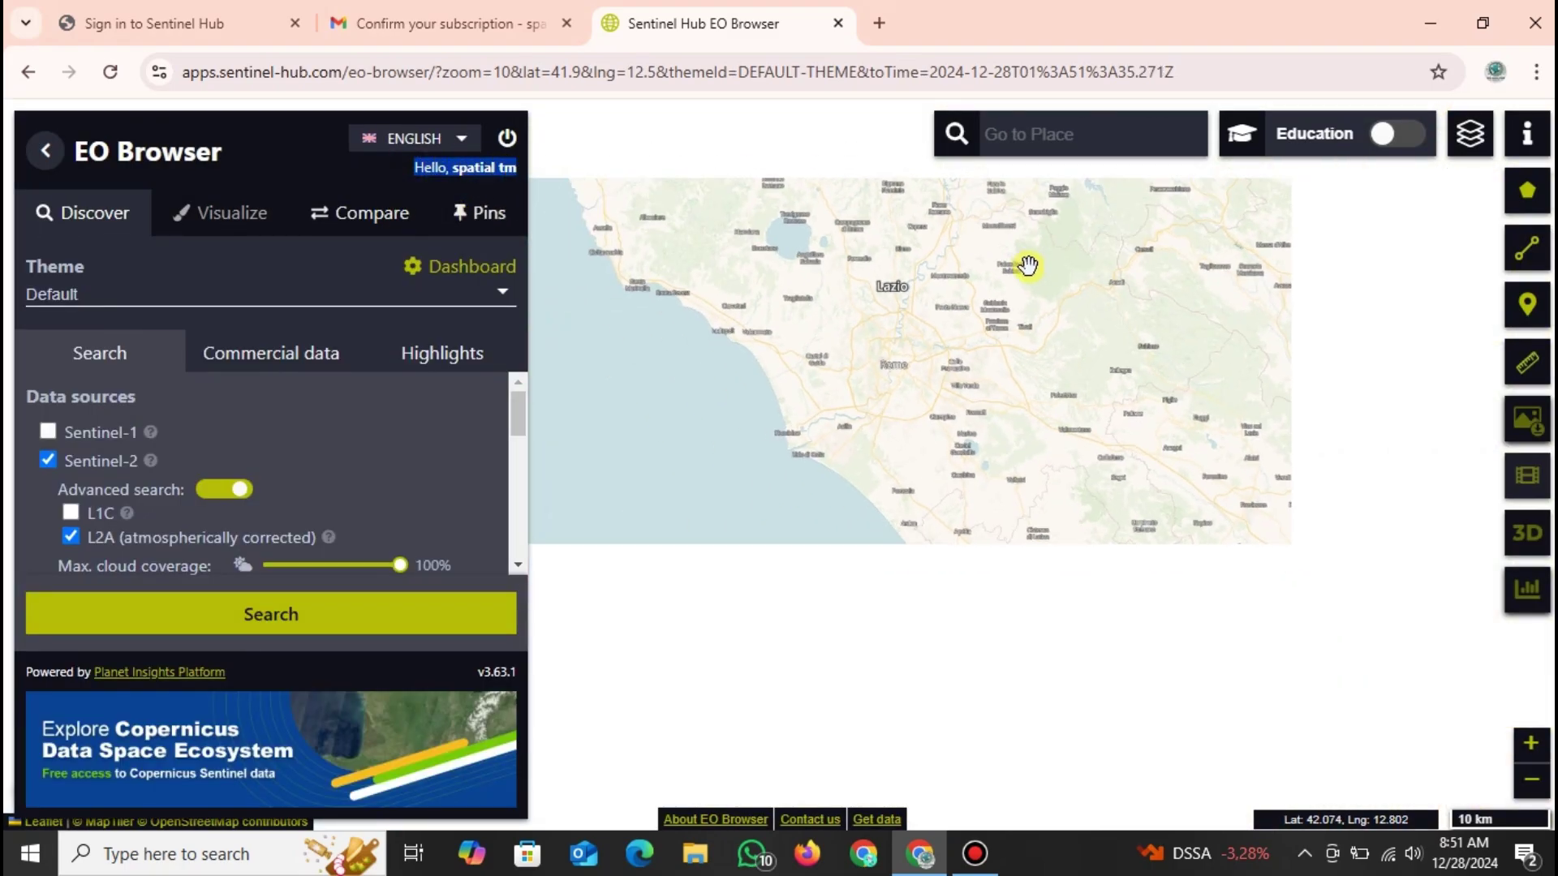
pyautogui.scroll(-1, 416, 435)
pyautogui.scroll(-5, 415, 434)
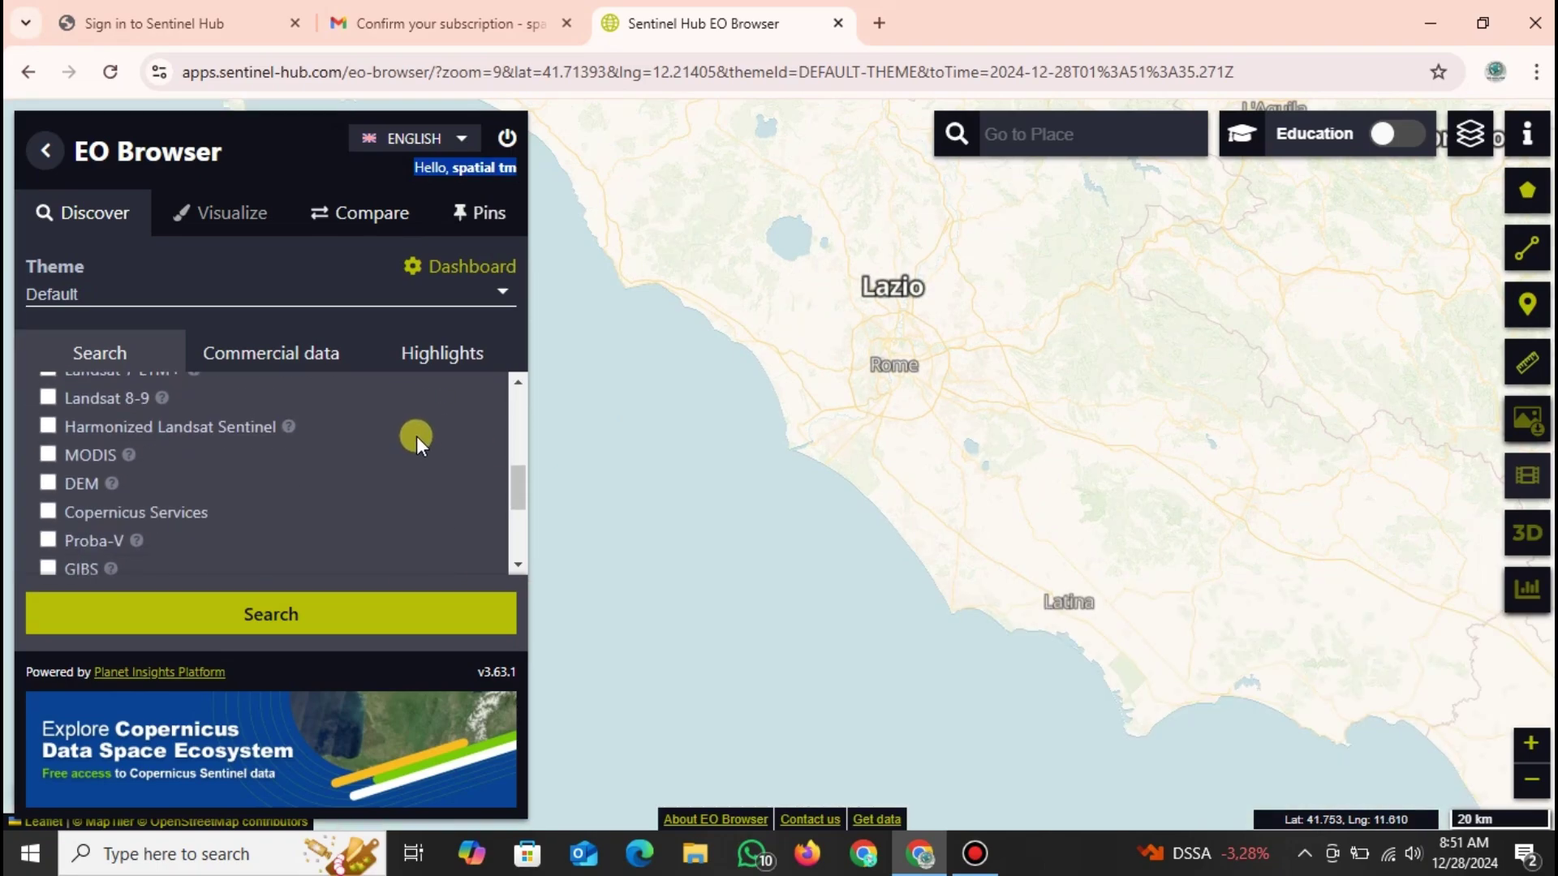
pyautogui.scroll(4, 420, 440)
pyautogui.scroll(2, 420, 440)
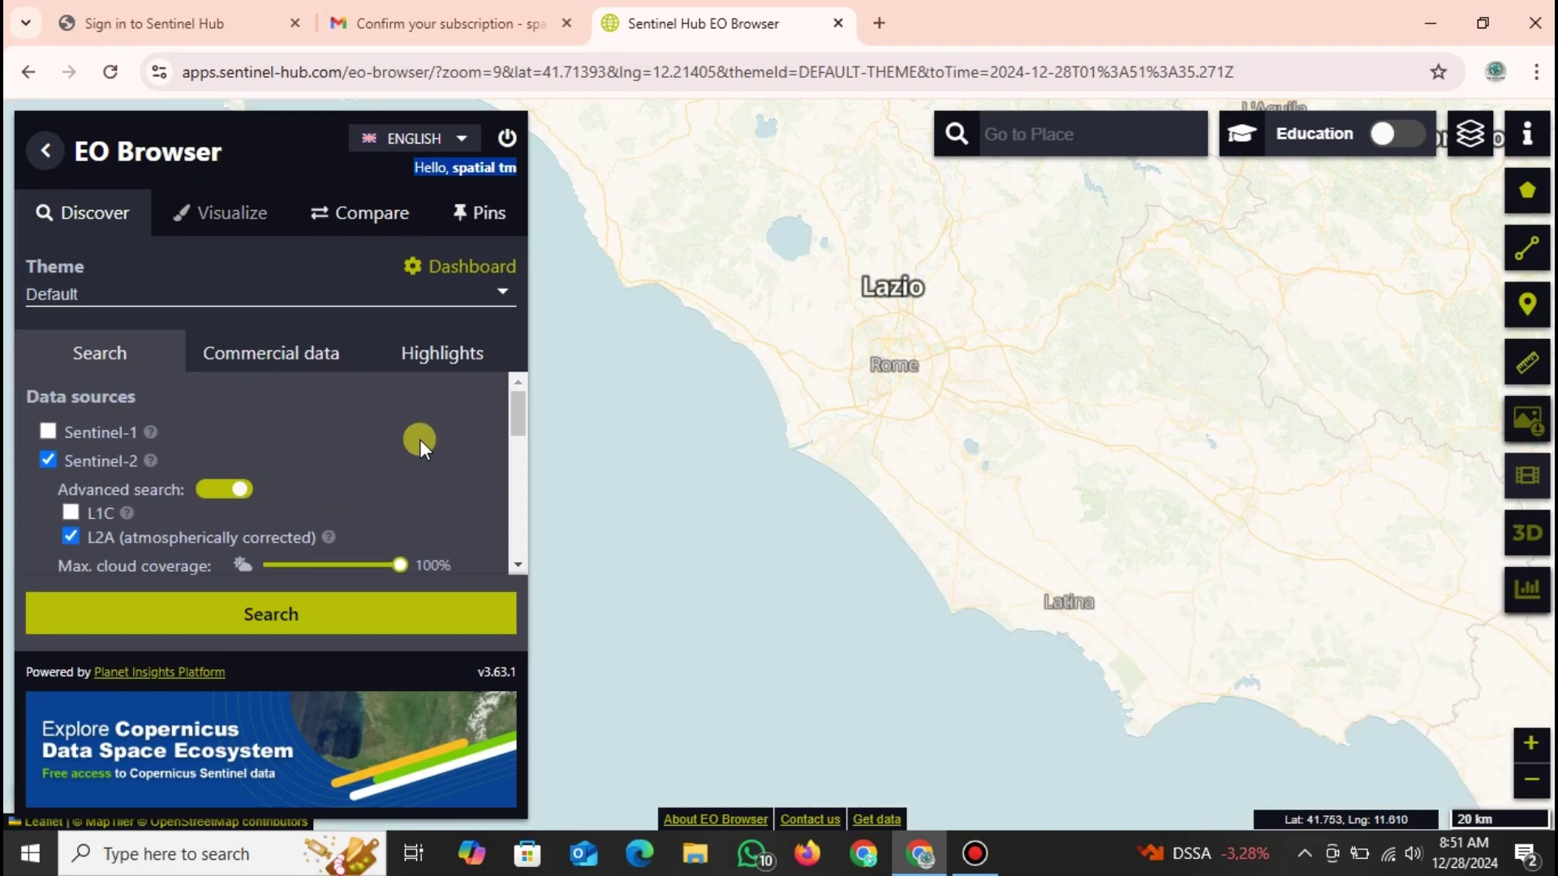
pyautogui.moveTo(1059, 284); pyautogui.dragTo(1037, 335)
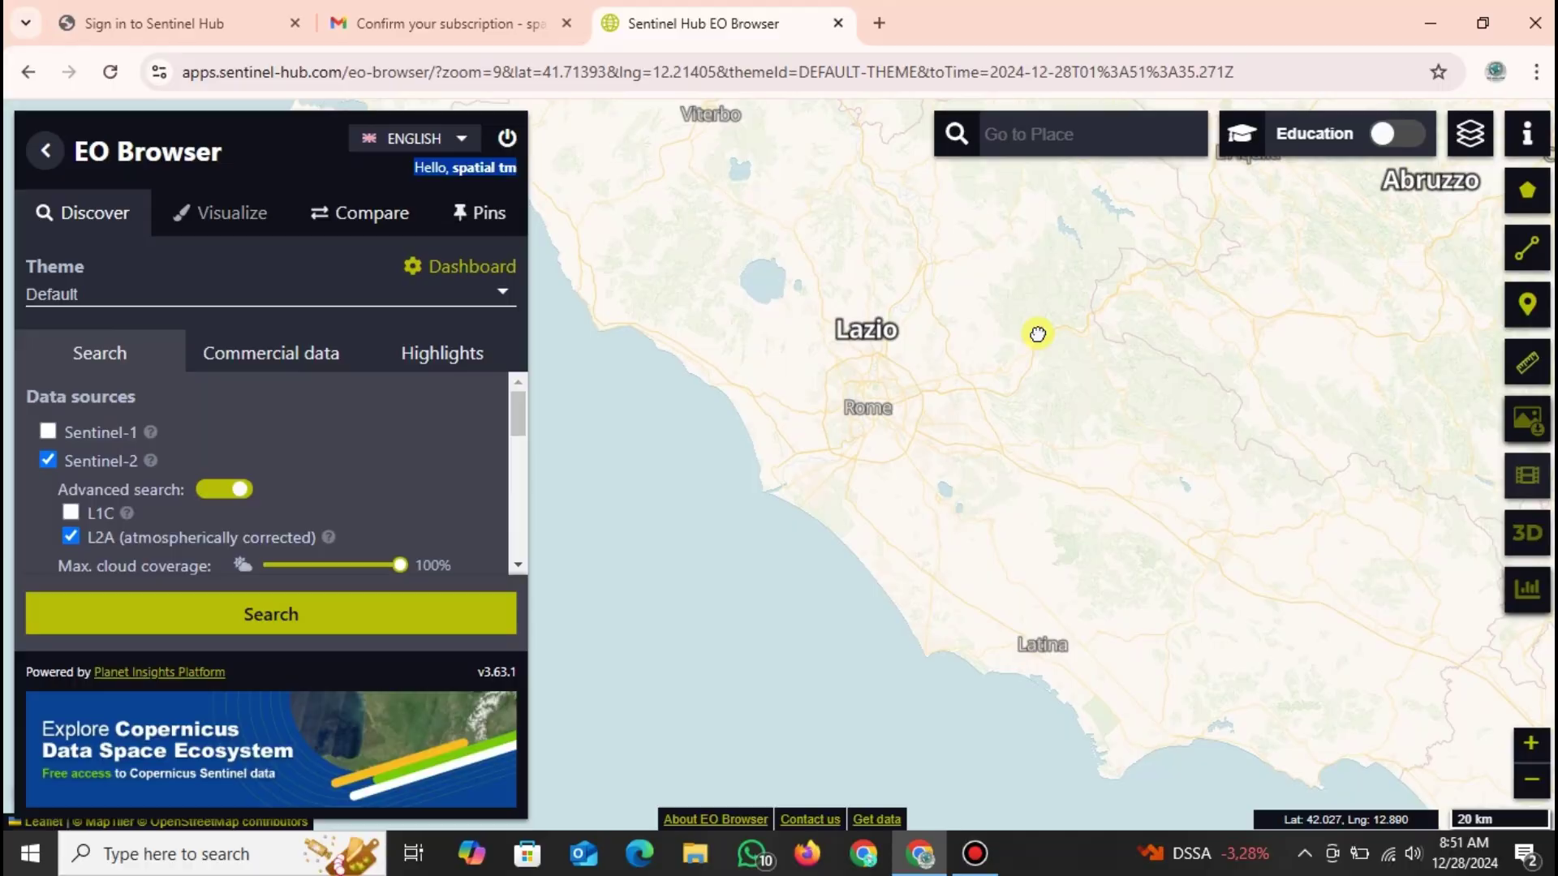